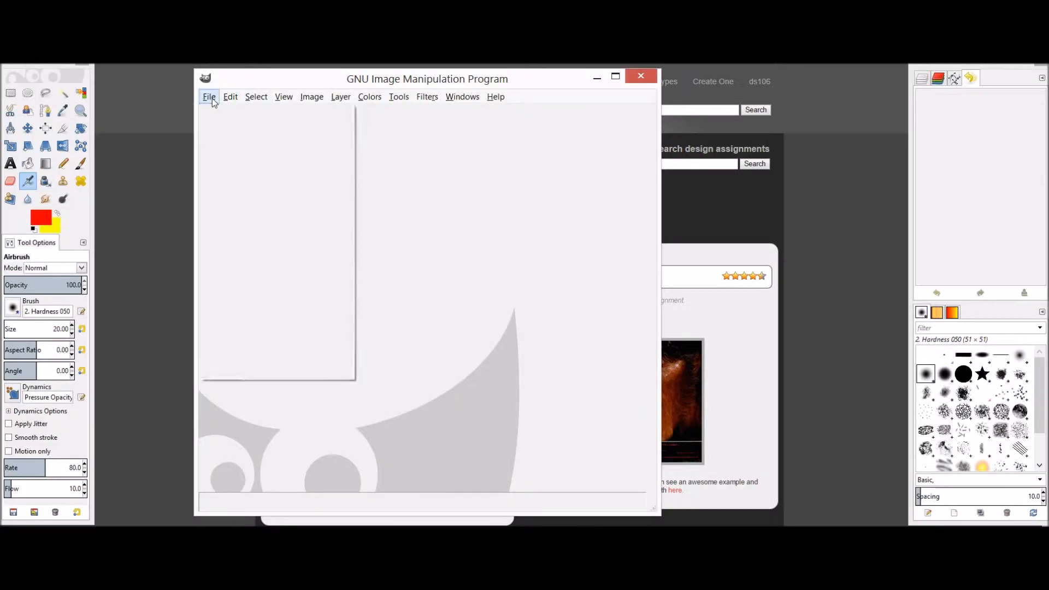
# - Create a new 1920 × 1080 px image
pyautogui.click(209, 97)
pyautogui.click(221, 113)
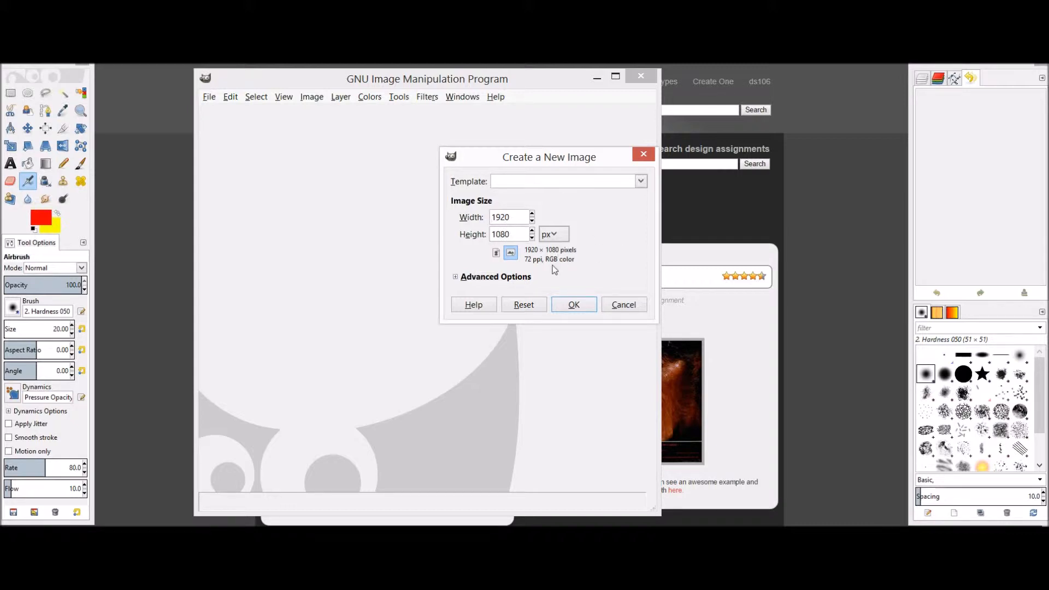
pyautogui.click(574, 306)
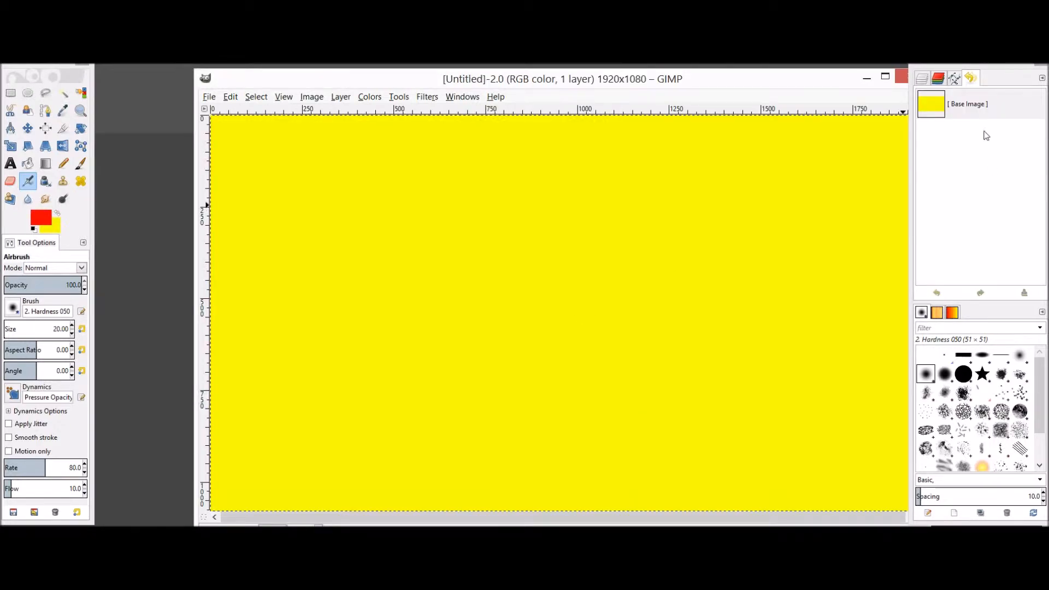
# - Delete the yellow Background layer and move the image window and layers dock clear of each other
pyautogui.click(929, 80)
pyautogui.rightClick(974, 149)
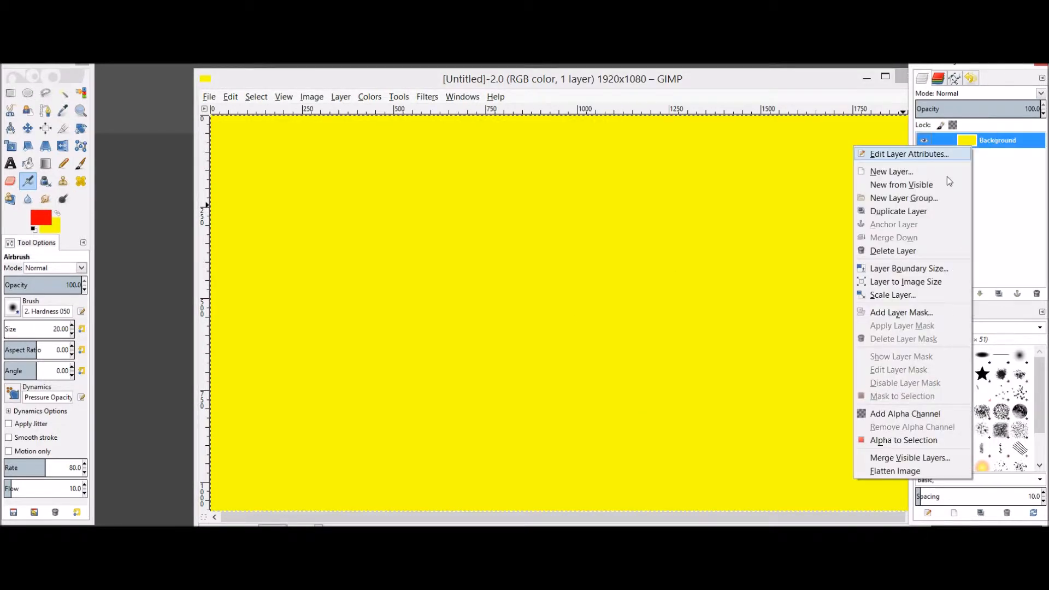
pyautogui.click(896, 249)
pyautogui.moveTo(755, 84); pyautogui.dragTo(715, 84)
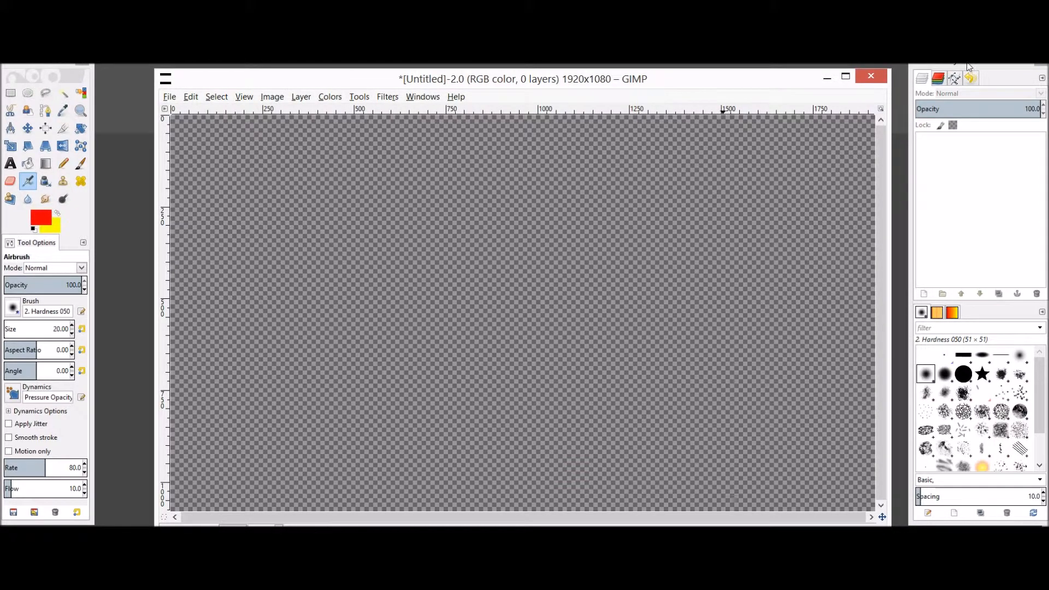
pyautogui.moveTo(966, 64); pyautogui.dragTo(961, 86)
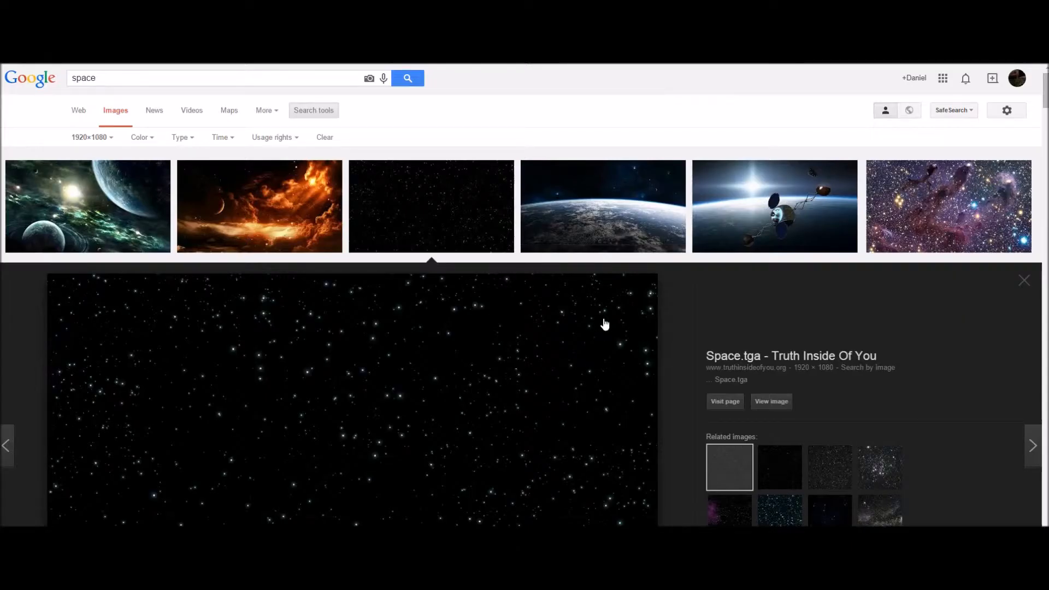
# - Browse the space image results and copy the 1920 × 1080 black starfield picture from Space.tga
pyautogui.scroll(-3, 604, 328)
pyautogui.scroll(-3, 605, 332)
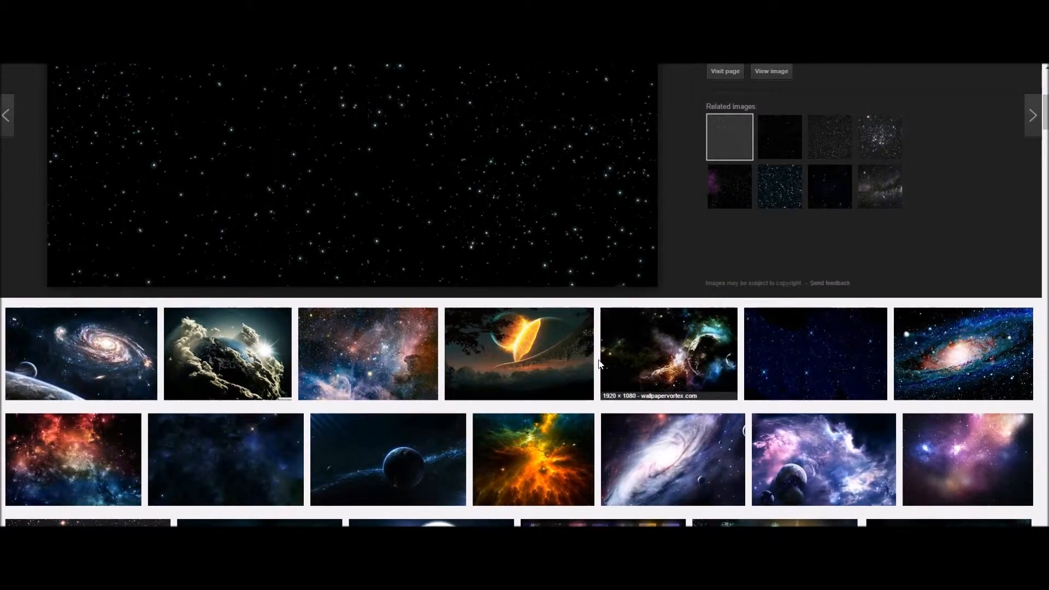
pyautogui.scroll(3, 457, 341)
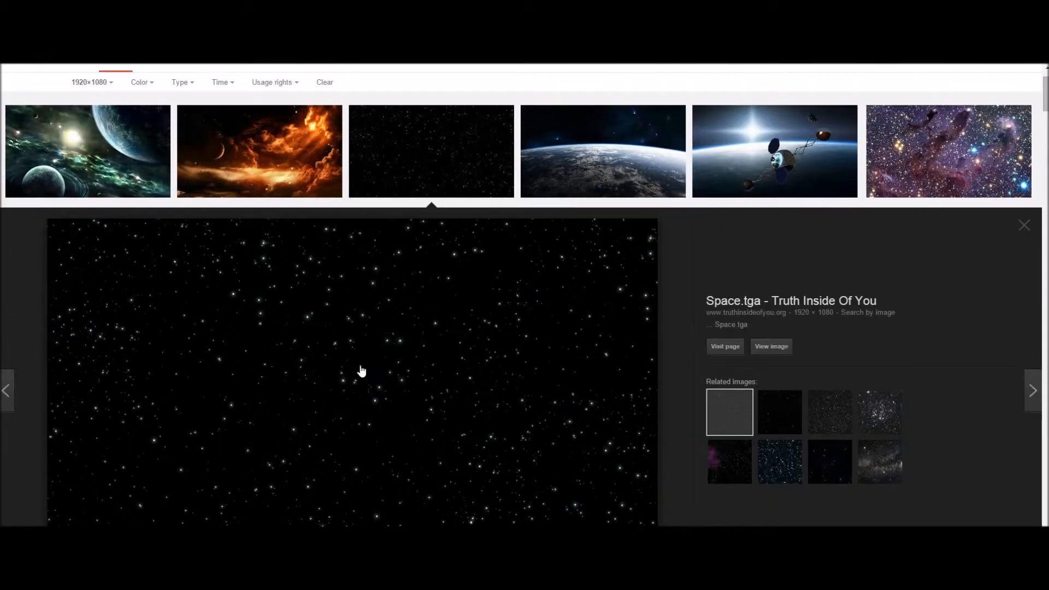
pyautogui.scroll(-1, 386, 363)
pyautogui.rightClick(400, 305)
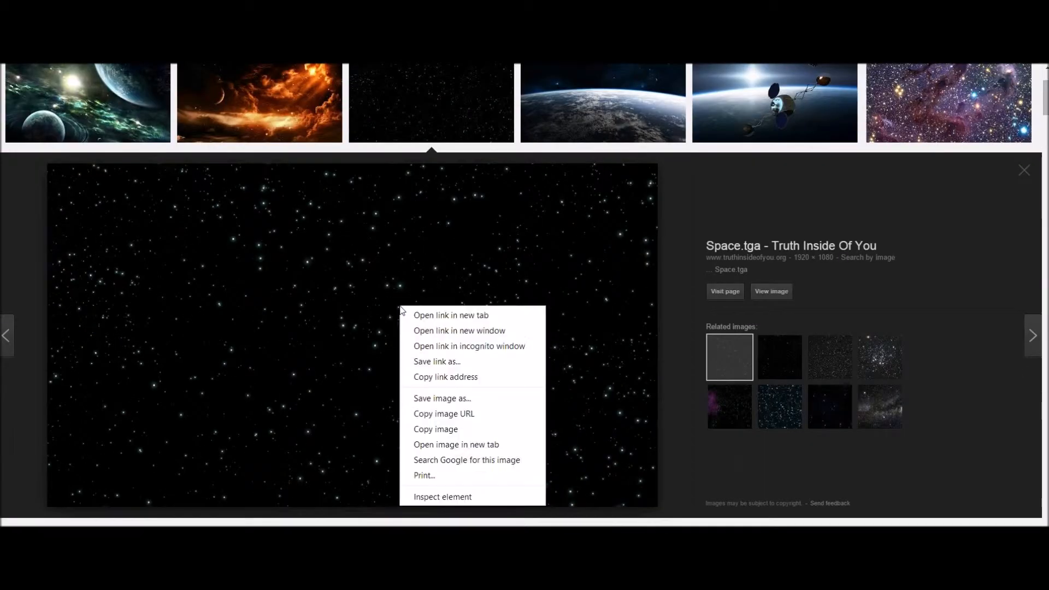
pyautogui.click(420, 429)
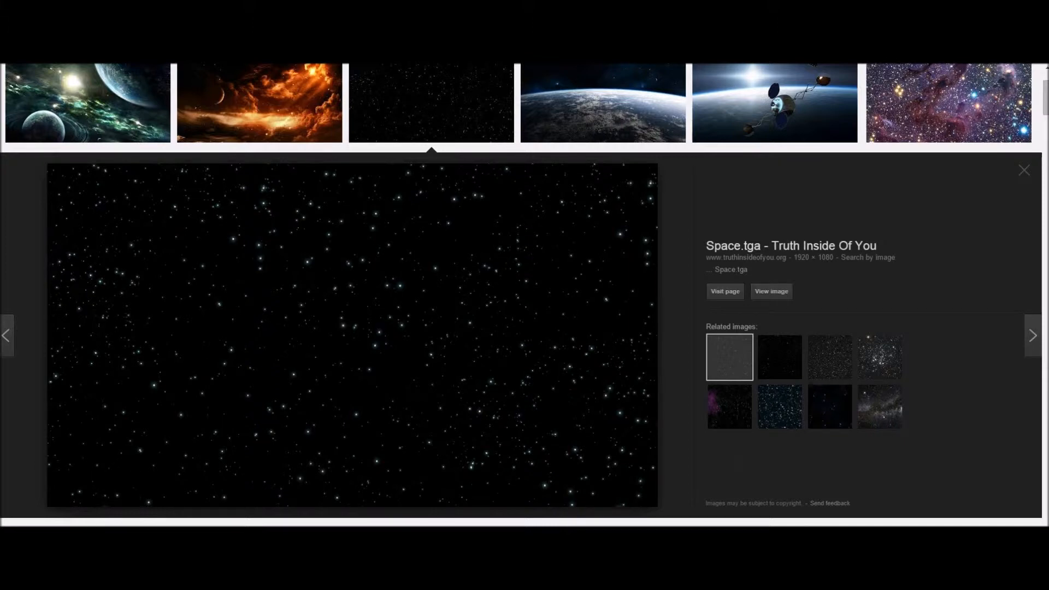
# - Switch to GIMP and paste the copied starfield into the empty image
pyautogui.click(548, 526)
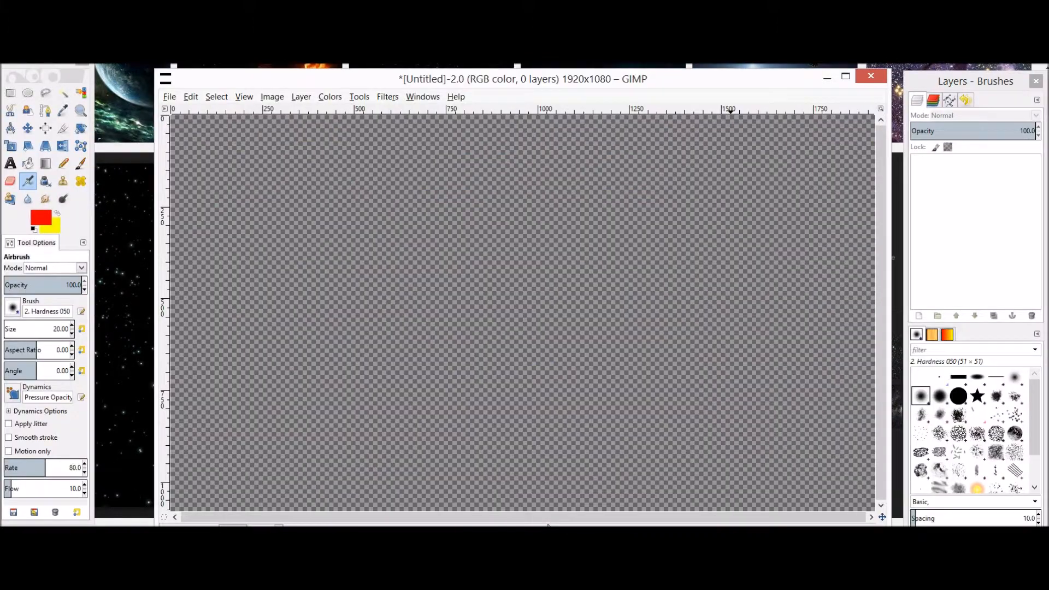
pyautogui.click(191, 96)
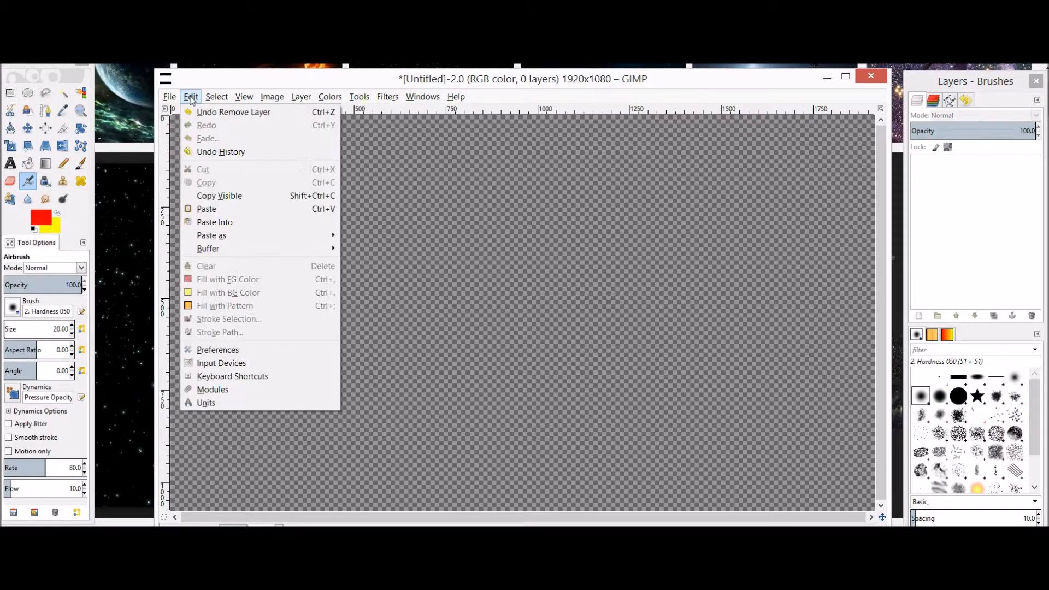
pyautogui.click(221, 209)
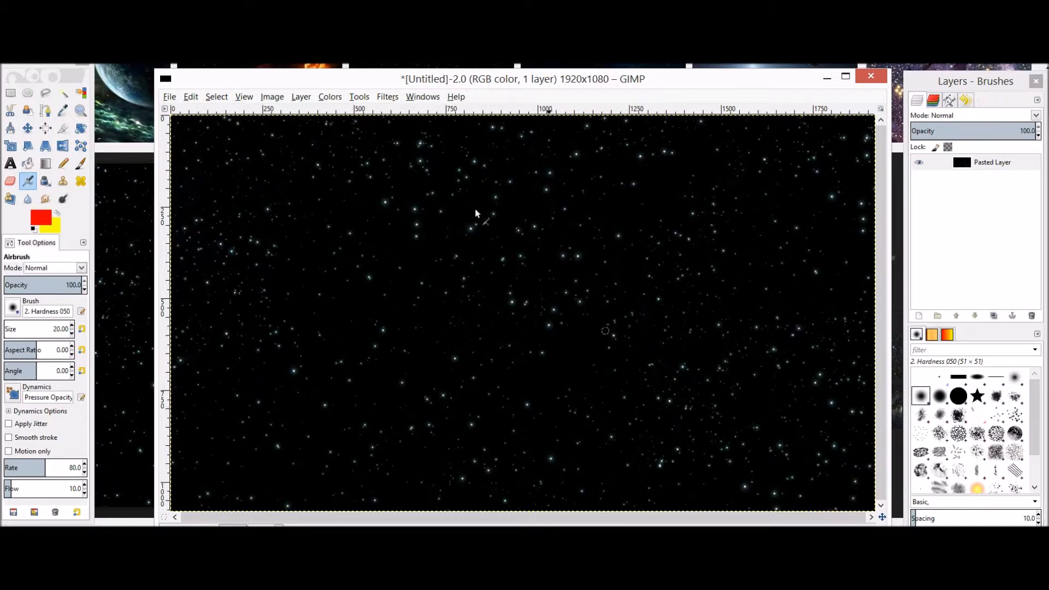
# - Add a transparent 1920 × 1080 px layer named Layer above the starfield and keep it selected
pyautogui.rightClick(956, 192)
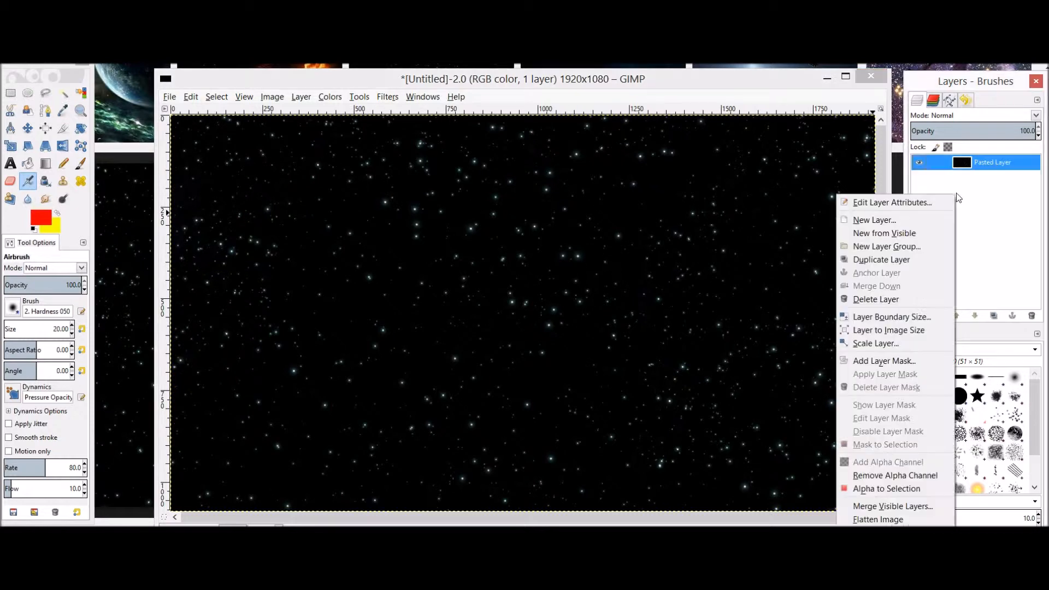
pyautogui.click(930, 220)
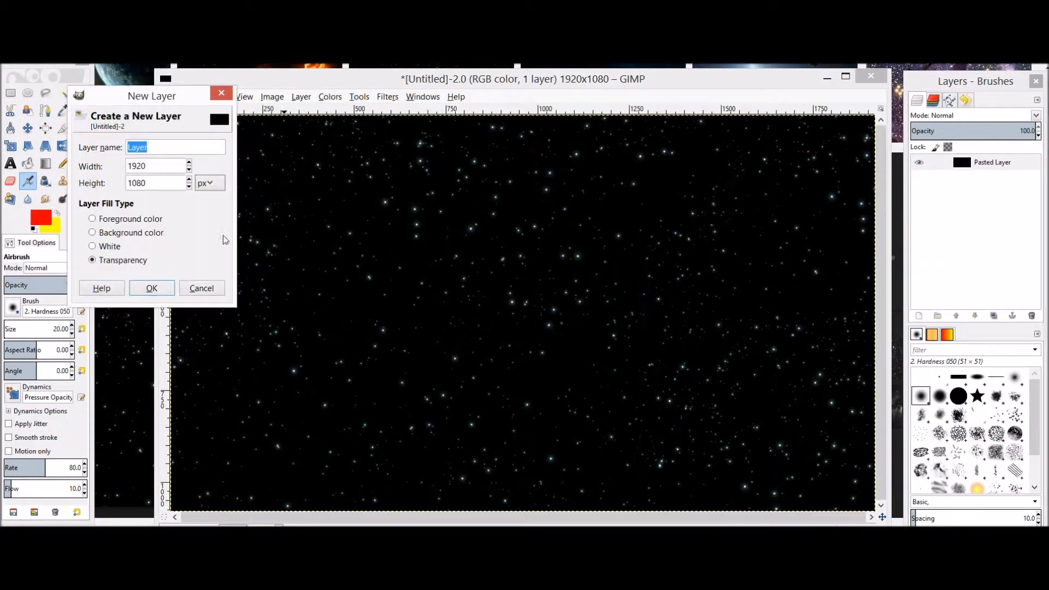
pyautogui.click(151, 288)
pyautogui.click(994, 181)
pyautogui.click(992, 163)
pyautogui.click(991, 179)
pyautogui.click(993, 165)
pyautogui.click(990, 176)
pyautogui.click(992, 163)
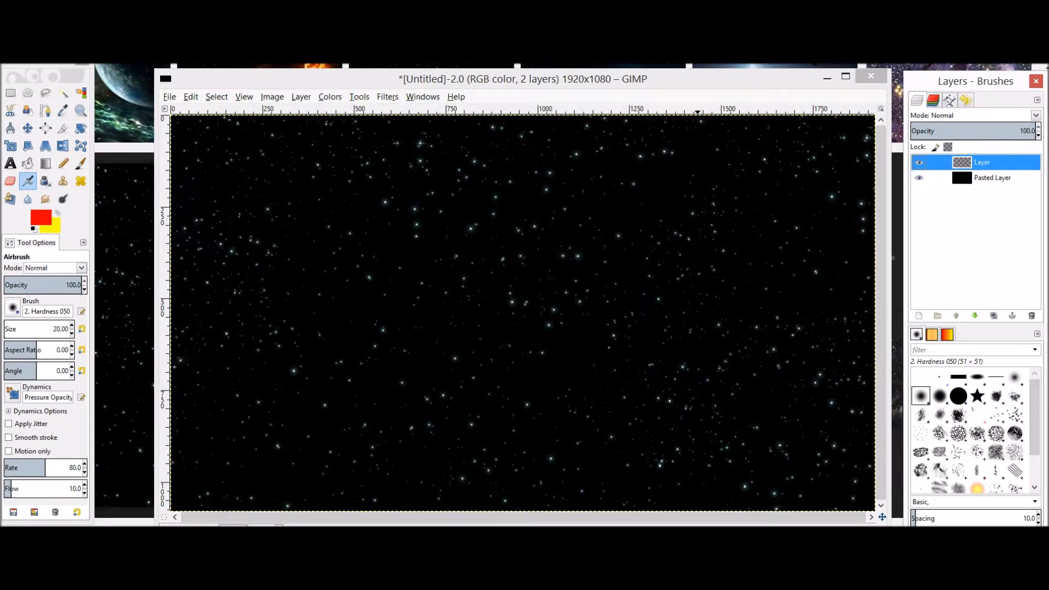
# - Start the Flame render filter on the transparent layer and set its brightness to 4.04
pyautogui.click(394, 97)
pyautogui.moveTo(418, 317)
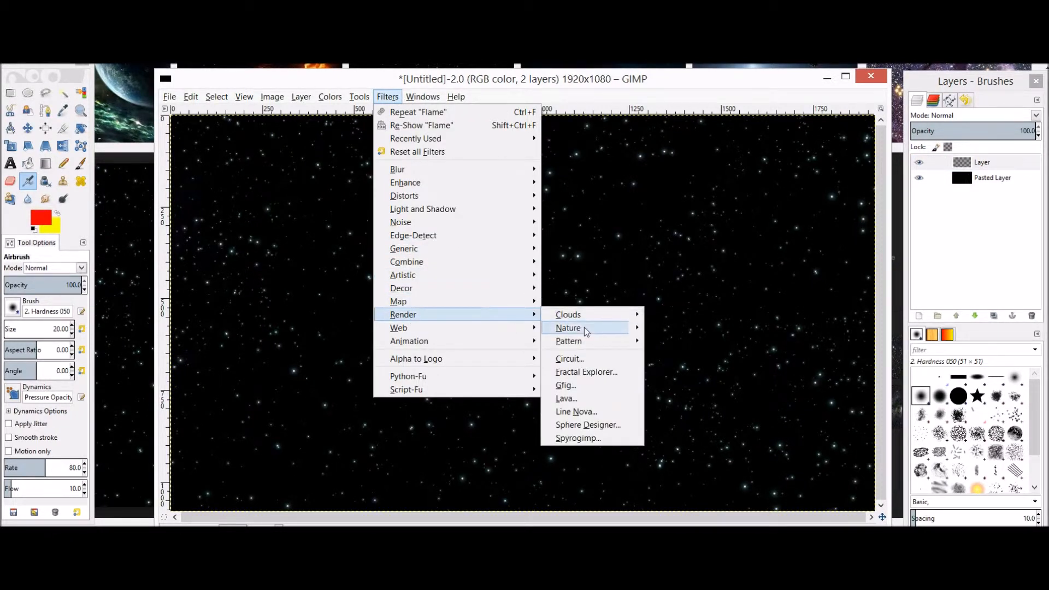
pyautogui.moveTo(585, 331)
pyautogui.click(691, 329)
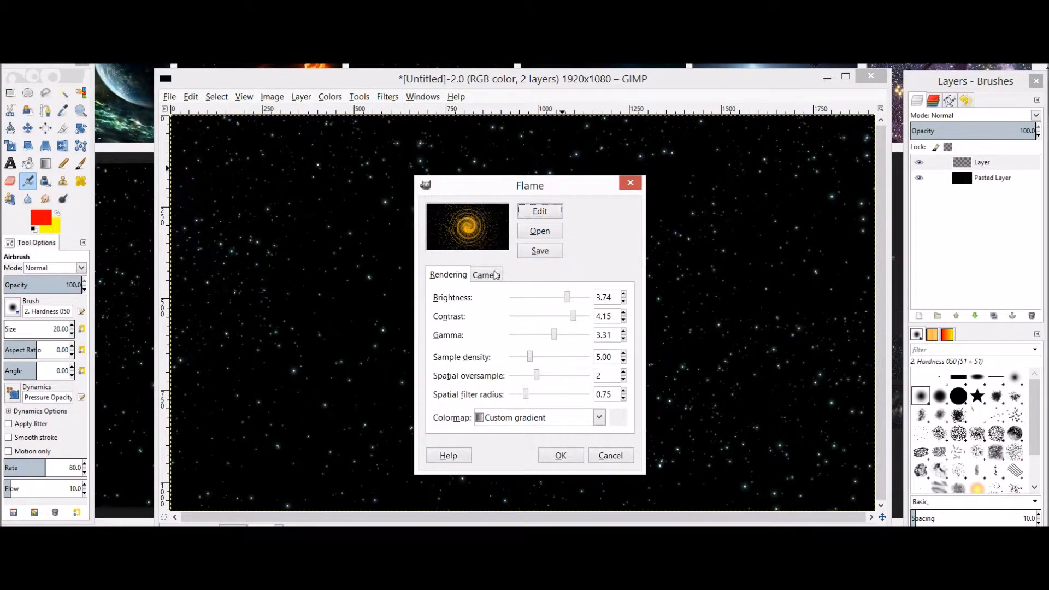
pyautogui.click(491, 275)
pyautogui.click(456, 278)
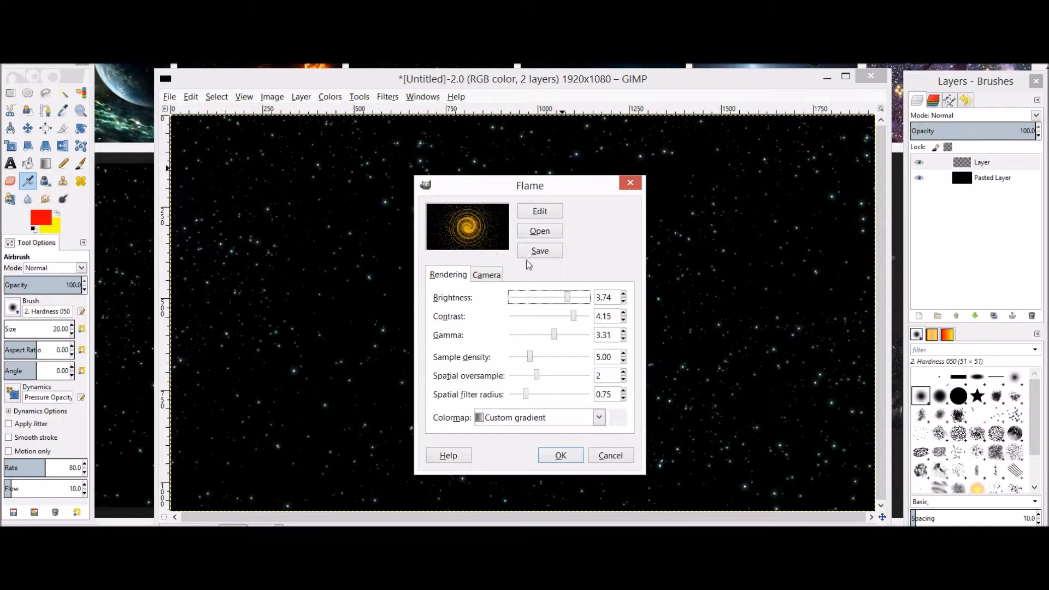
pyautogui.moveTo(571, 299); pyautogui.dragTo(583, 298)
pyautogui.click(496, 274)
pyautogui.click(452, 276)
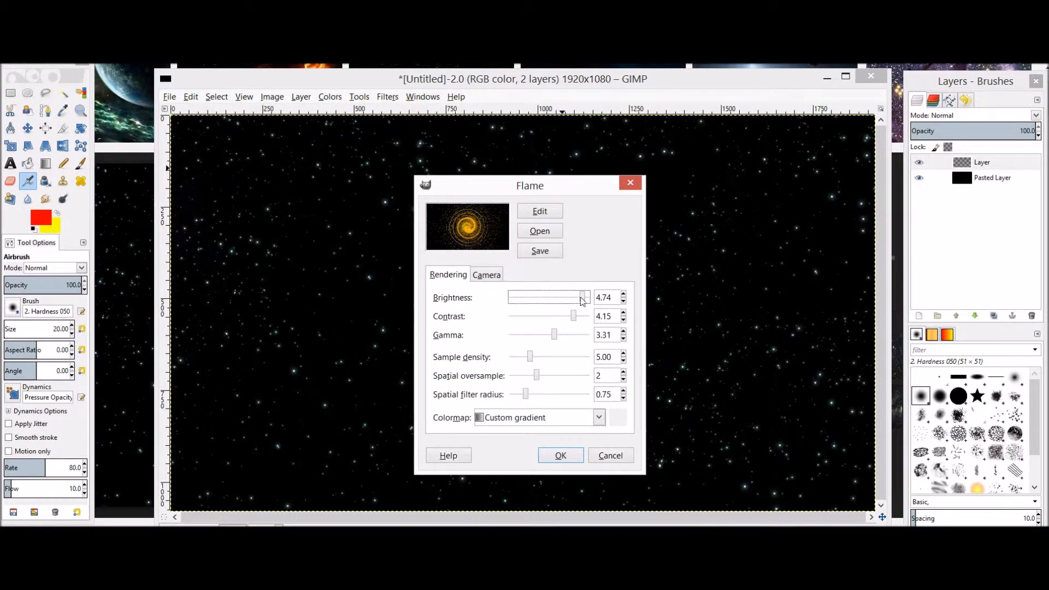
pyautogui.moveTo(582, 301); pyautogui.dragTo(571, 301)
# - Set the flame's camera zoom to 0.79 and render the flame onto the layer
pyautogui.click(495, 278)
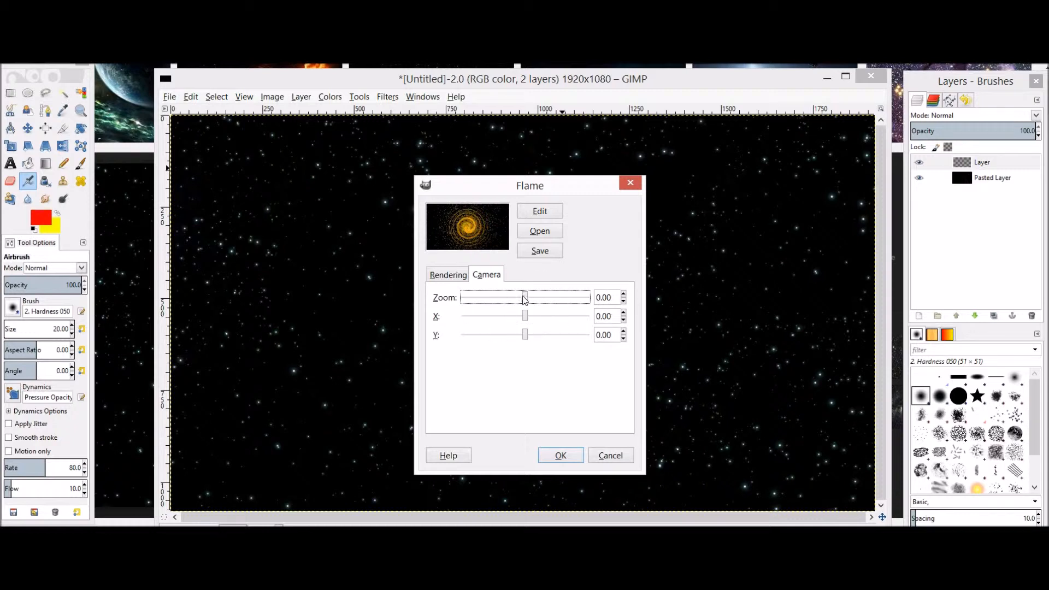
pyautogui.moveTo(528, 302); pyautogui.dragTo(537, 300)
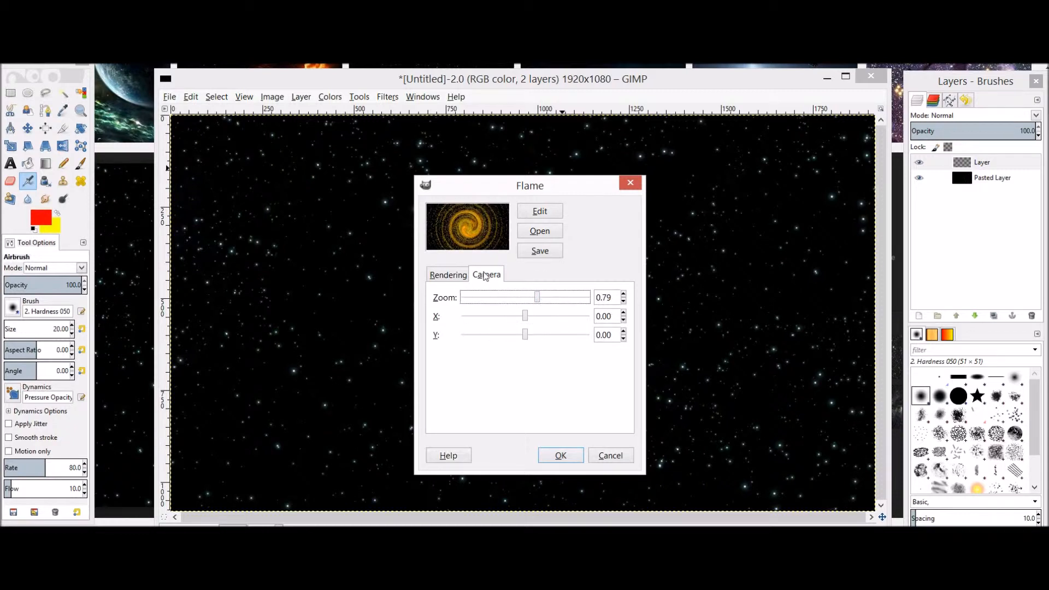
pyautogui.click(451, 277)
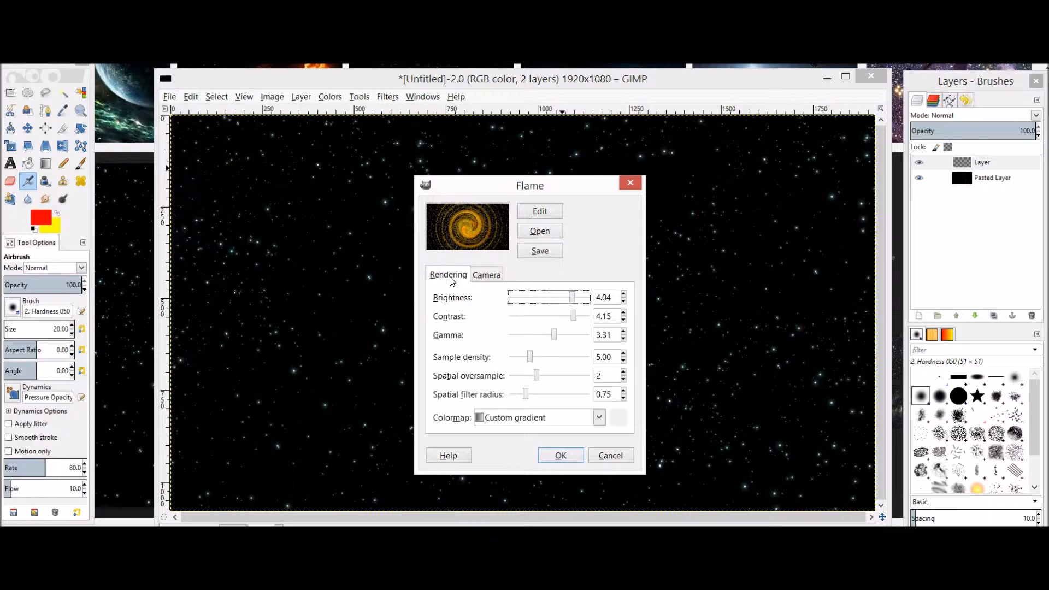
pyautogui.click(563, 457)
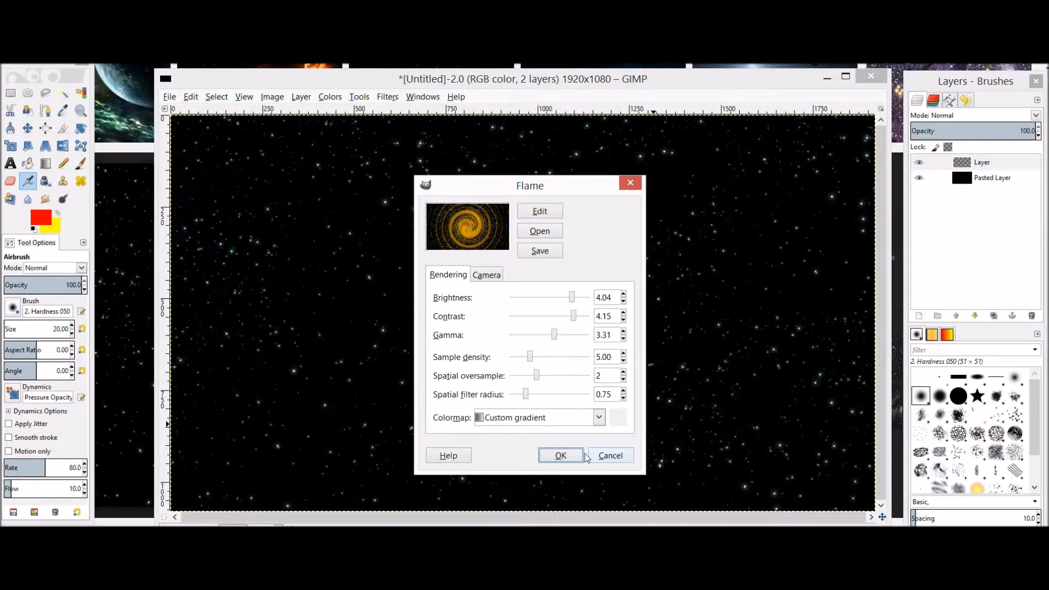
pyautogui.click(561, 456)
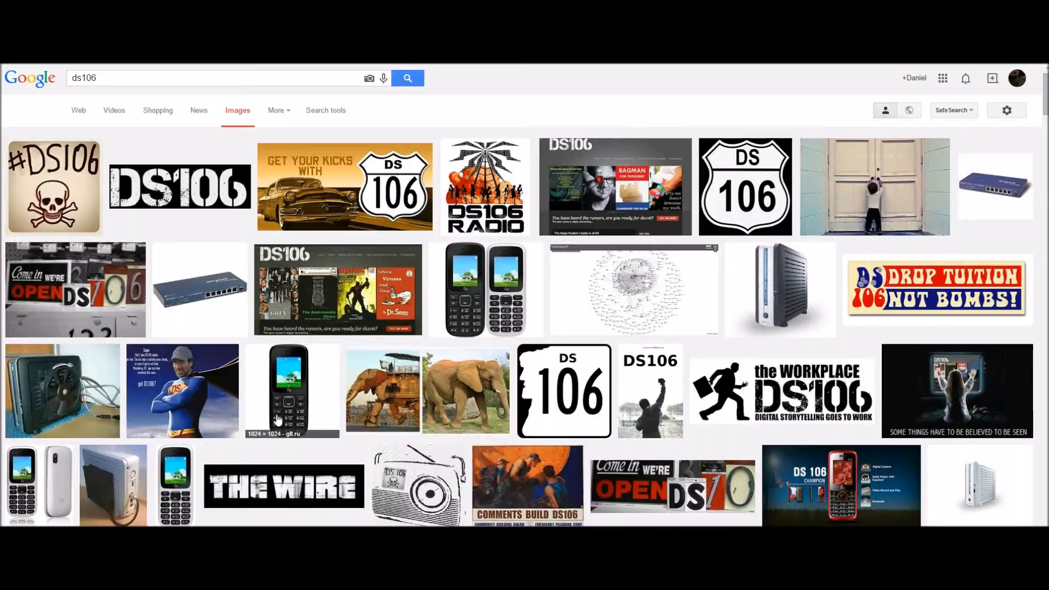
# - Browse the ds106 image results and copy the 322 × 100 DS106 logo from ds106.us
pyautogui.scroll(-3, 278, 419)
pyautogui.scroll(-4, 519, 438)
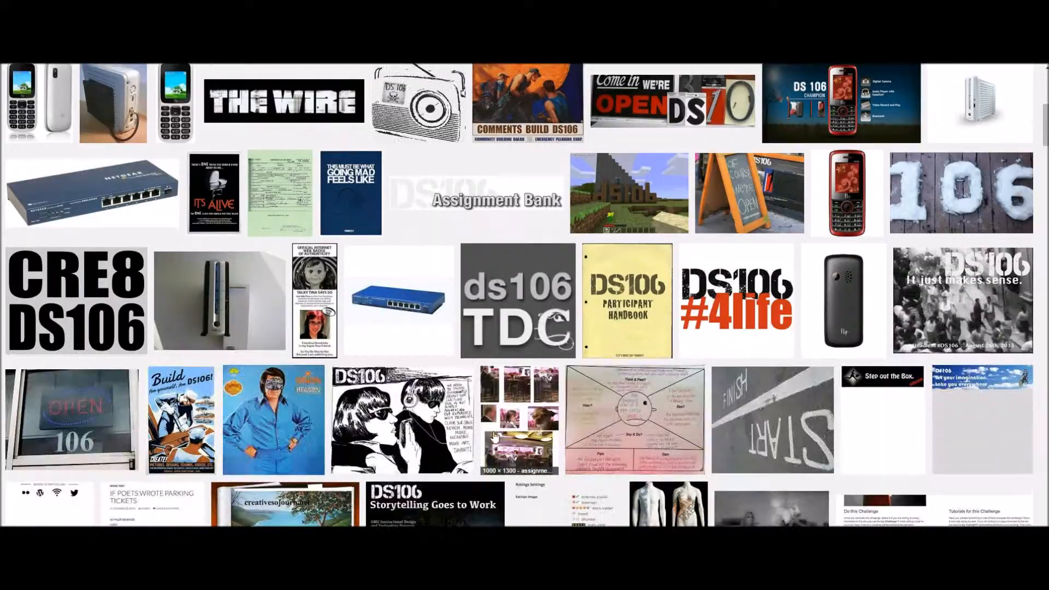
pyautogui.scroll(-5, 495, 437)
pyautogui.scroll(-3, 689, 485)
pyautogui.scroll(15, 689, 485)
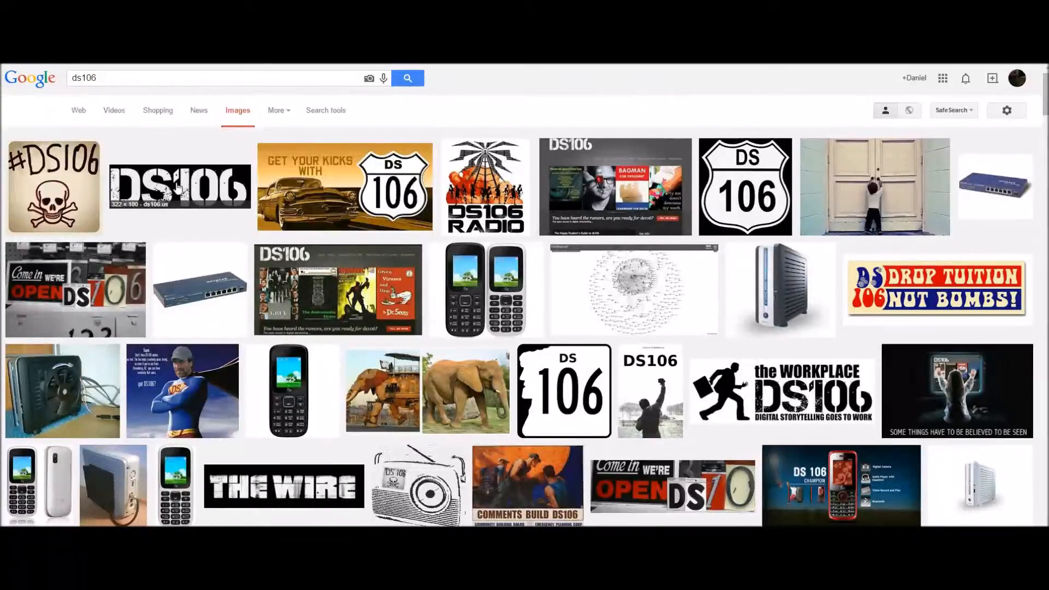
pyautogui.click(178, 187)
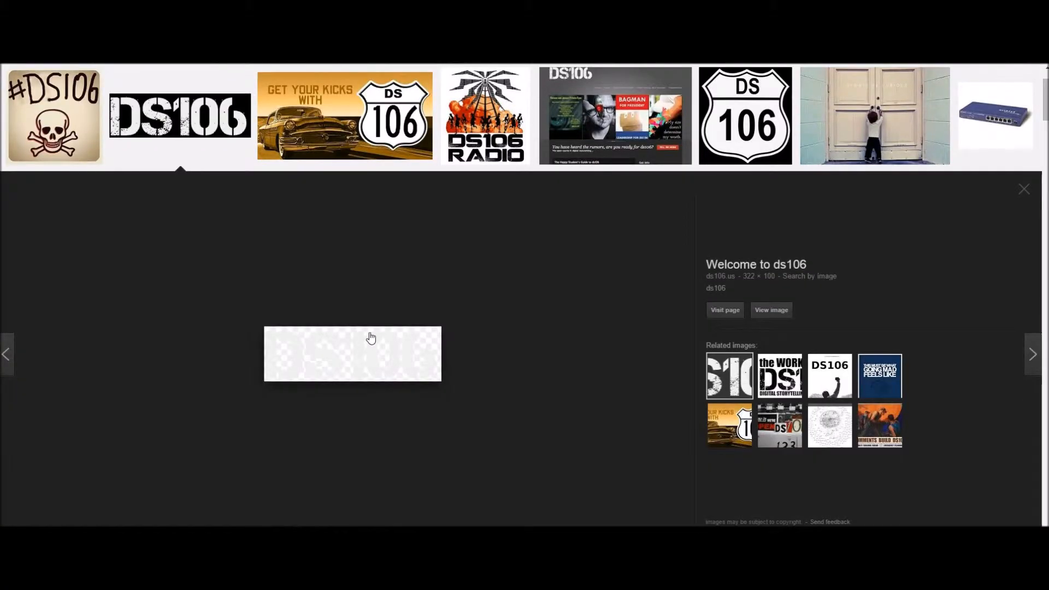
pyautogui.rightClick(371, 335)
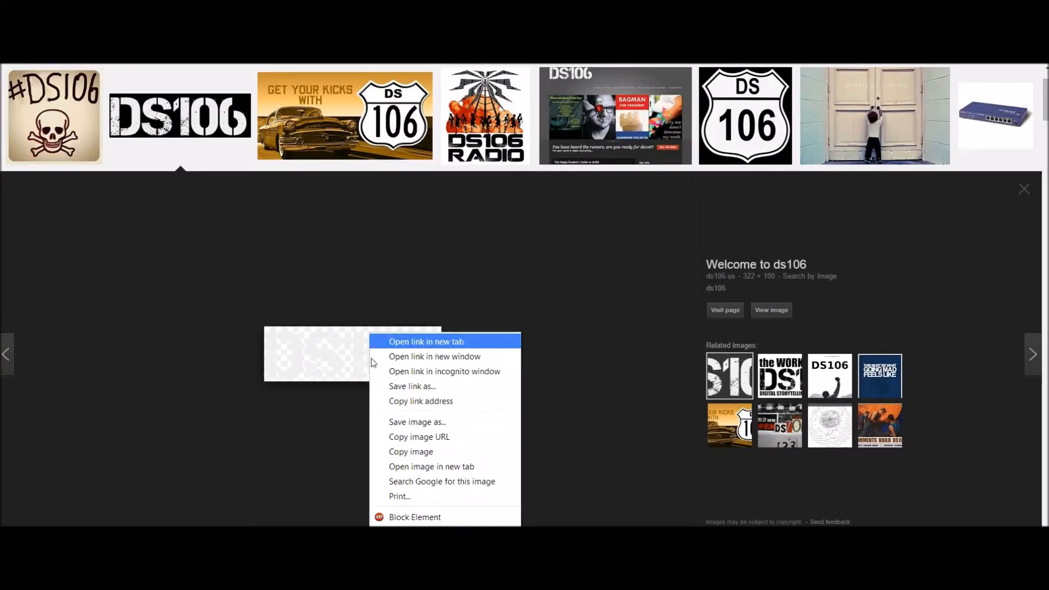
pyautogui.click(406, 452)
# - Switch to GIMP, paste the DS106 logo over the flame and turn the floating selection into a new layer
pyautogui.hotkey('alt', 'Tab')
pyautogui.click(191, 97)
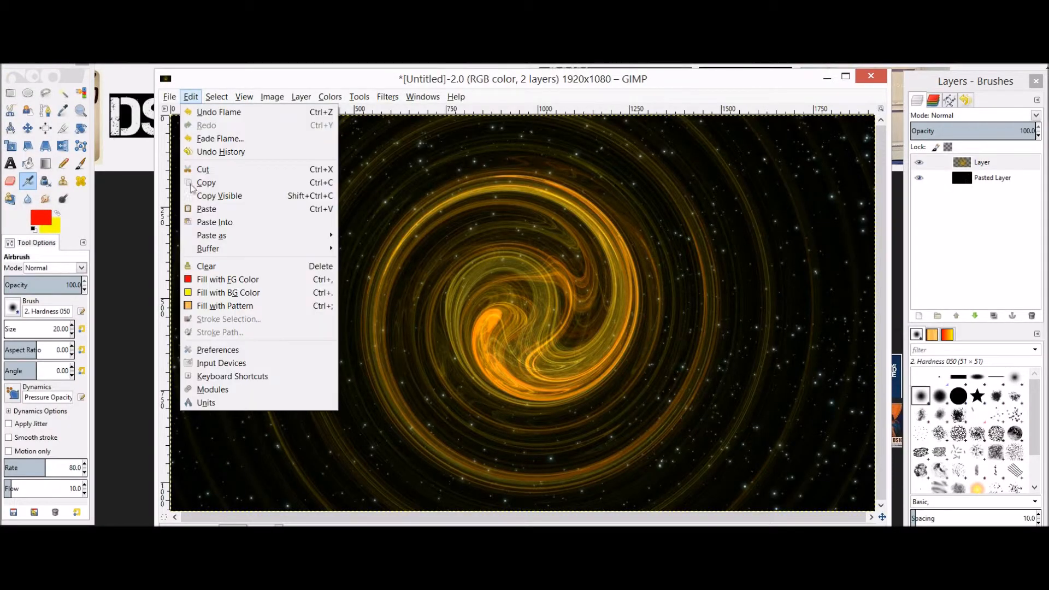
pyautogui.click(207, 209)
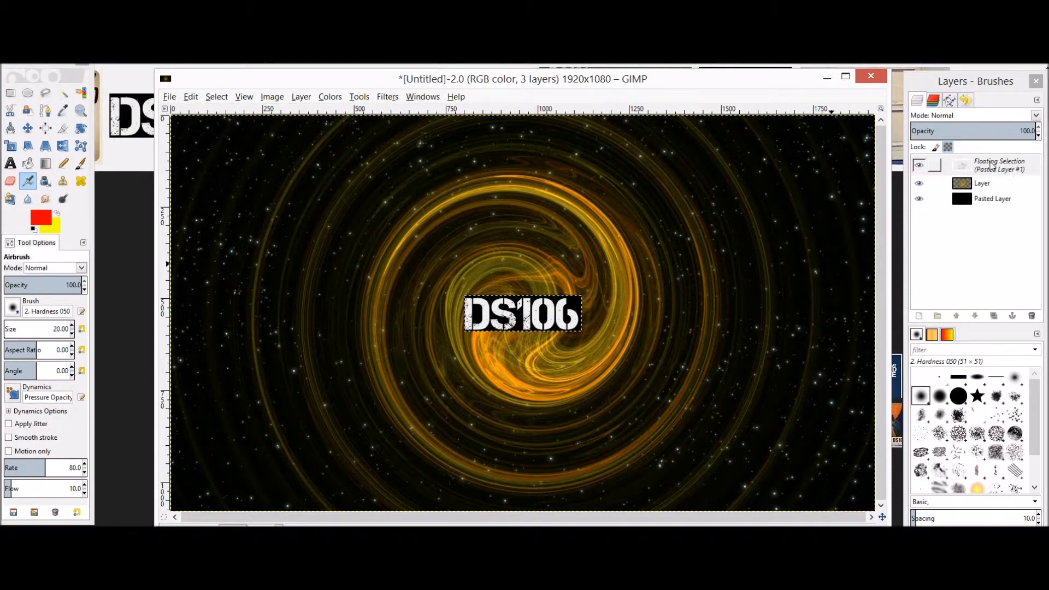
pyautogui.rightClick(991, 166)
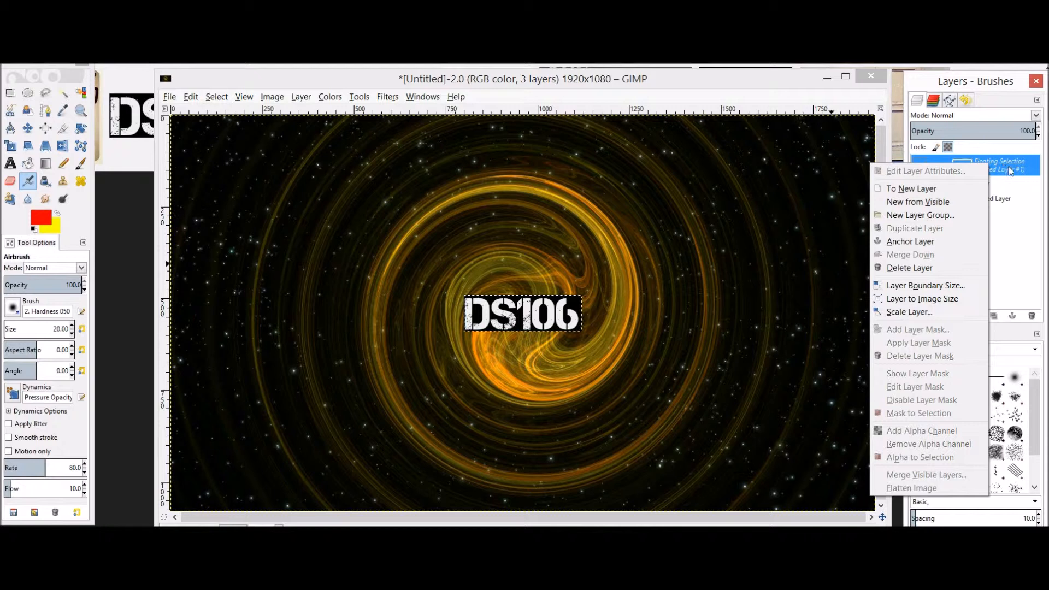
pyautogui.click(906, 189)
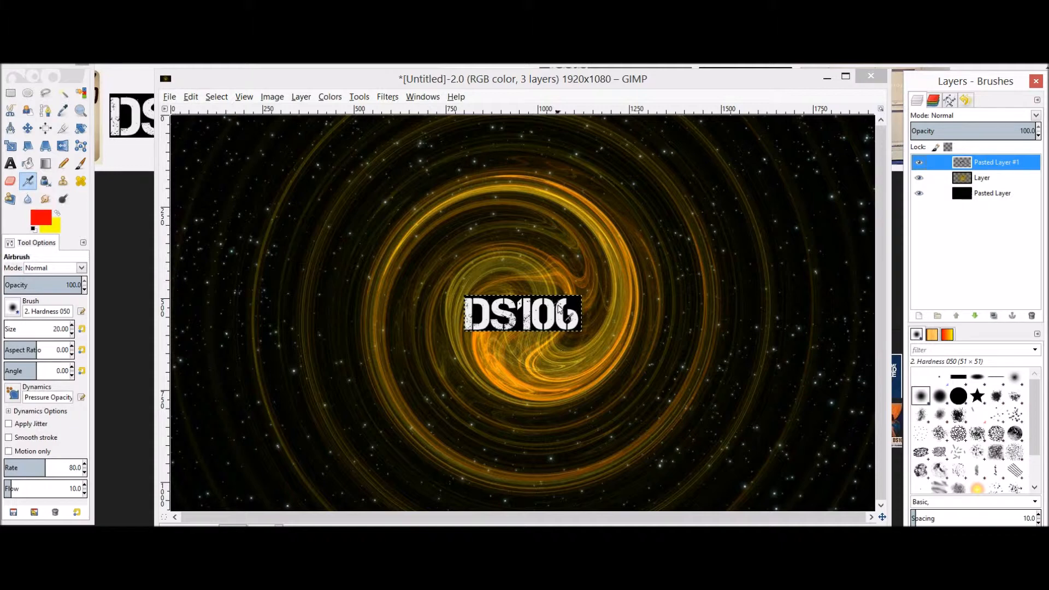
# - Scale the DS106 logo layer to a width of 800 px, keeping its proportions
pyautogui.rightClick(984, 167)
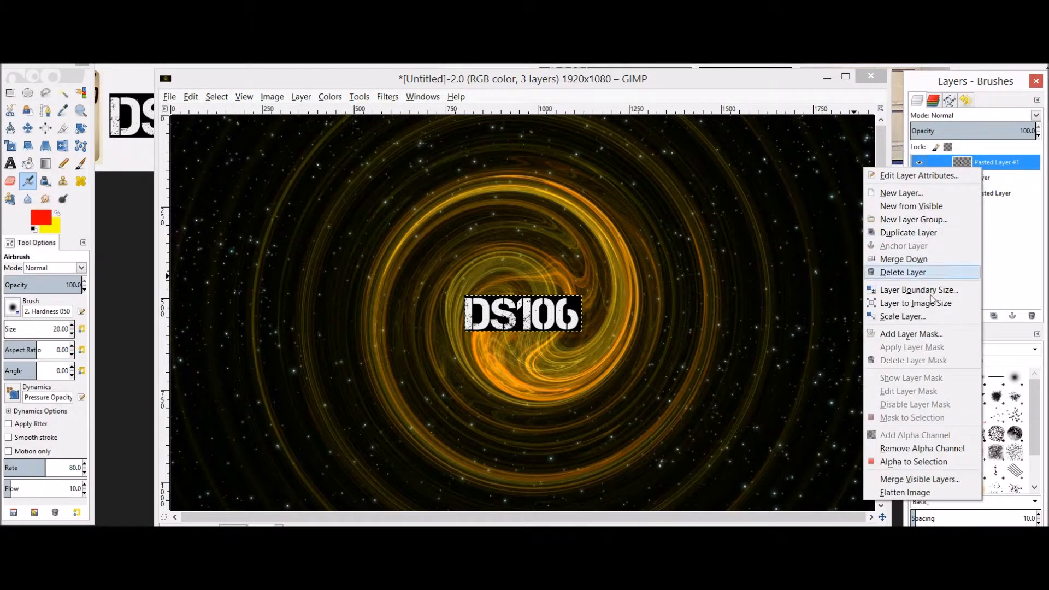
pyautogui.click(931, 316)
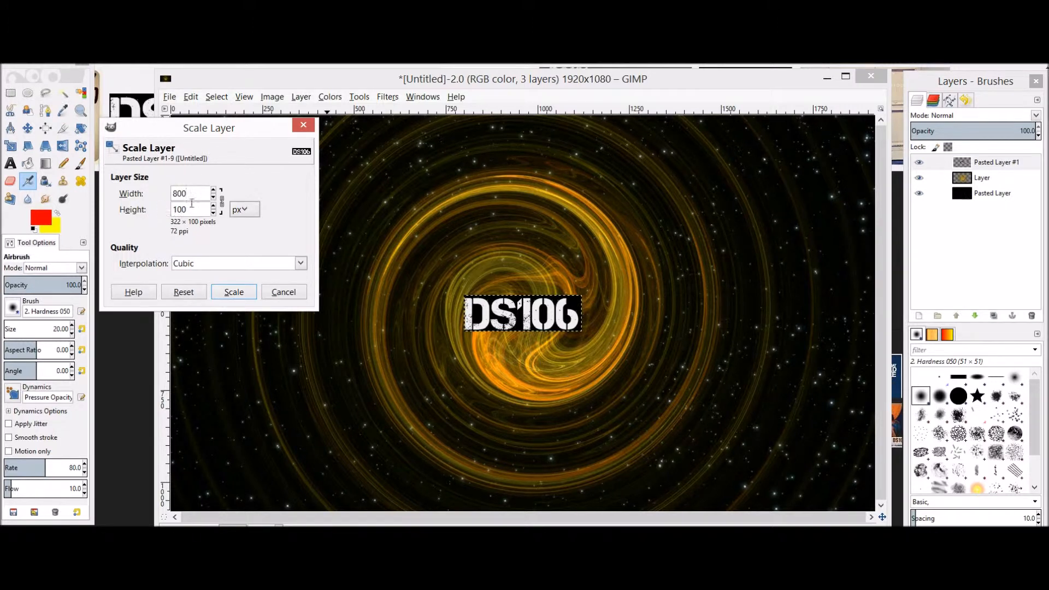
pyautogui.press('Tab')
pyautogui.click(234, 292)
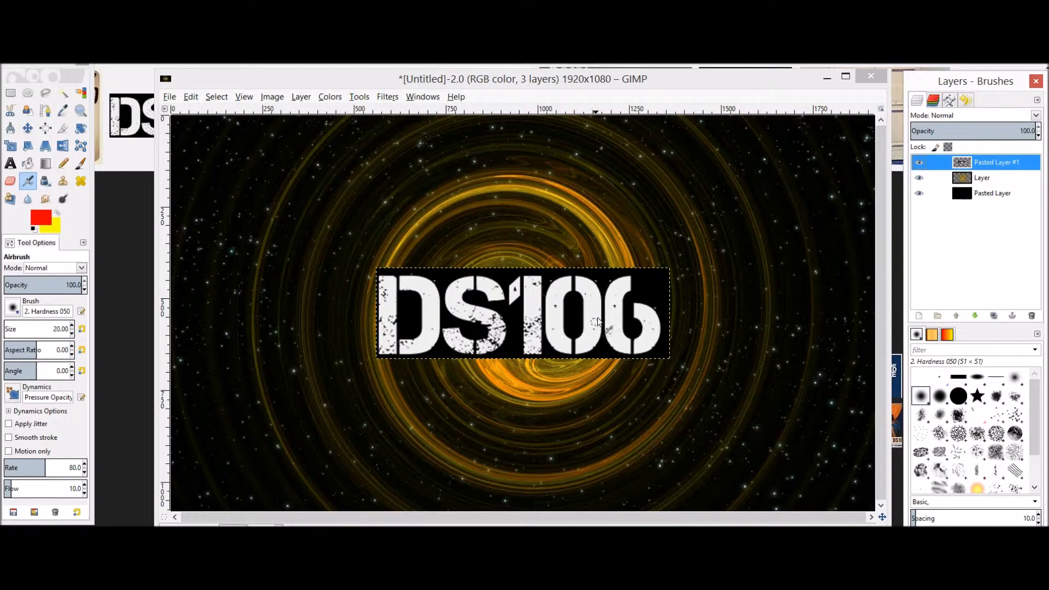
# - Centre the DS106 logo layer over the flame swirl and invert its colors to black lettering on white
pyautogui.click(29, 129)
pyautogui.moveTo(499, 312); pyautogui.dragTo(534, 321)
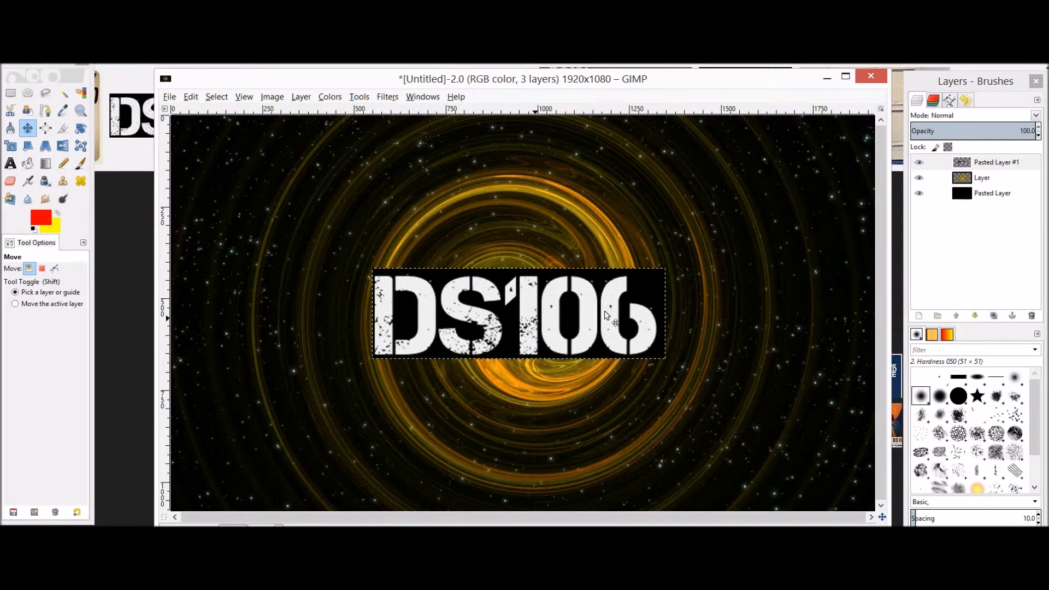
pyautogui.click(330, 96)
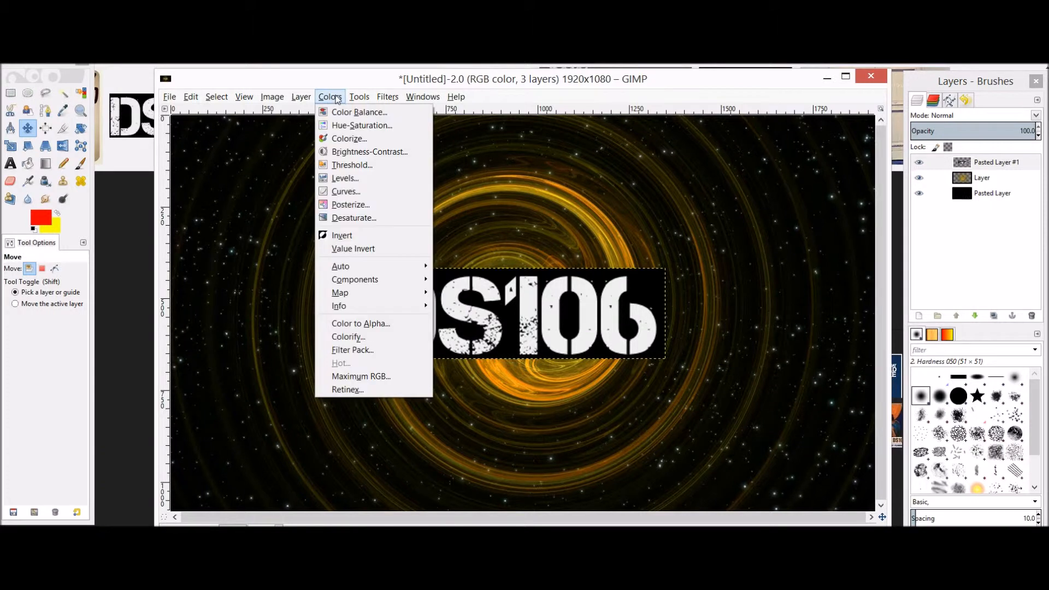
pyautogui.click(372, 235)
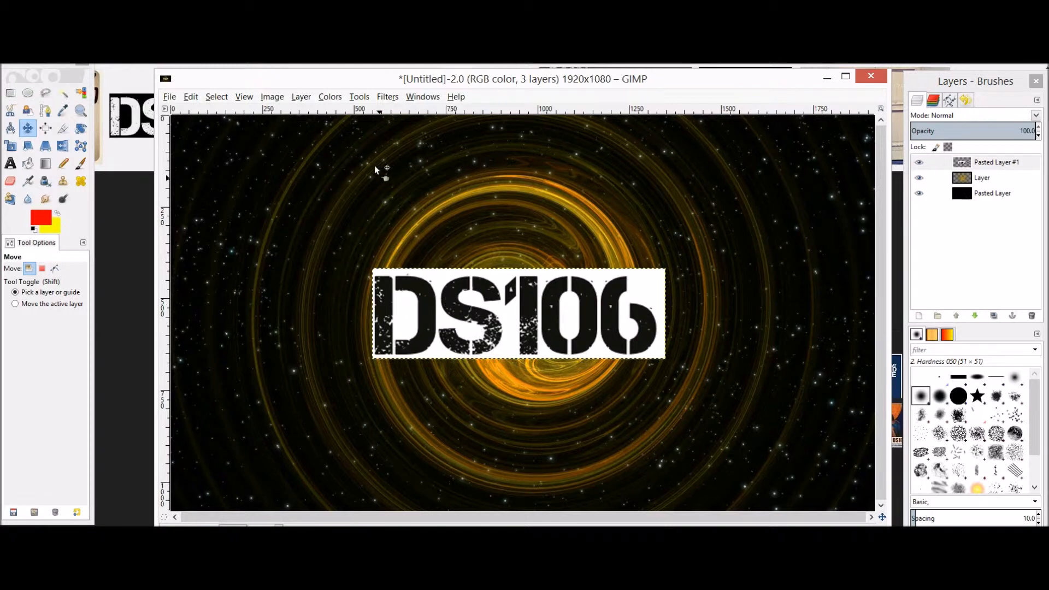
# - Remove the logo's white background by applying Color to Alpha with white
pyautogui.click(330, 96)
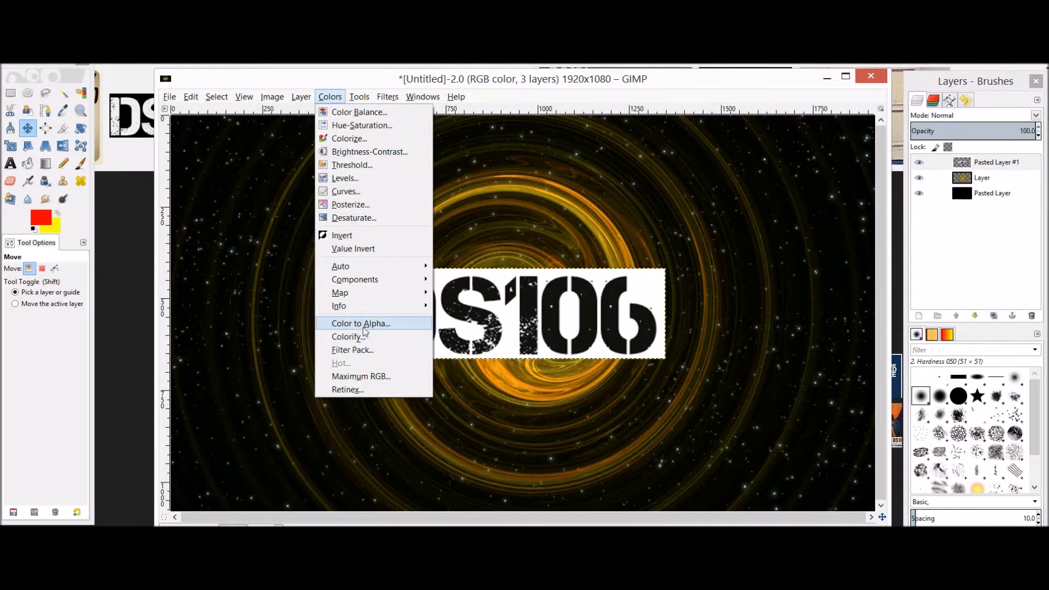
pyautogui.click(390, 325)
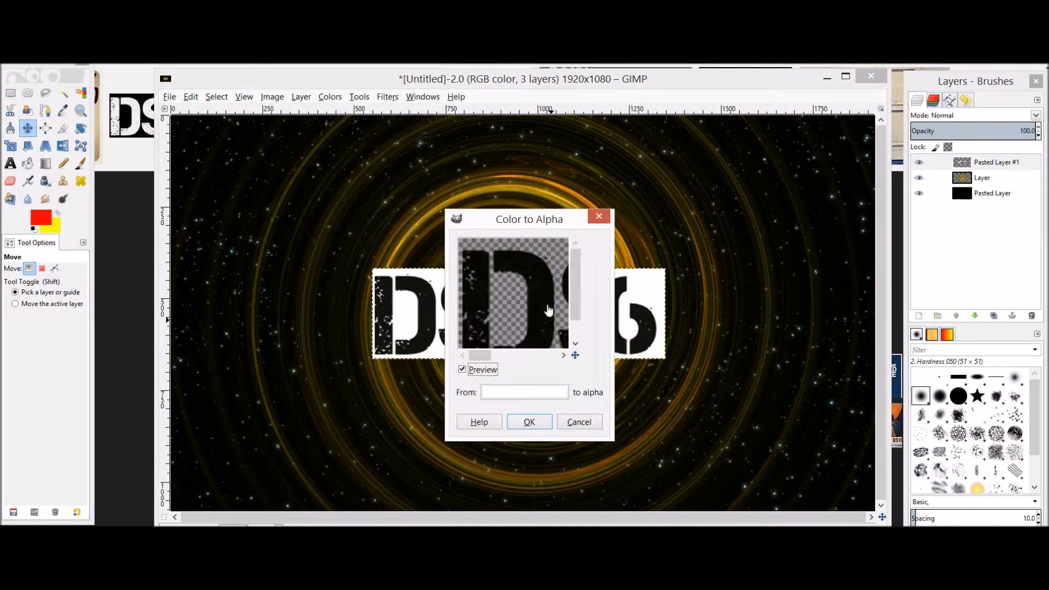
pyautogui.moveTo(480, 356); pyautogui.dragTo(523, 356)
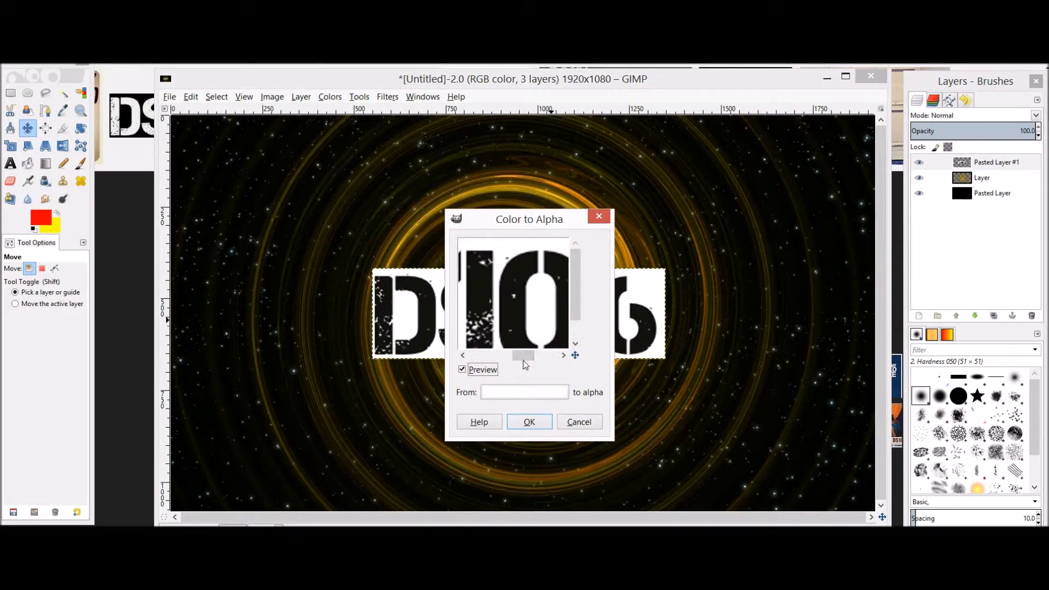
pyautogui.moveTo(577, 315); pyautogui.dragTo(514, 355)
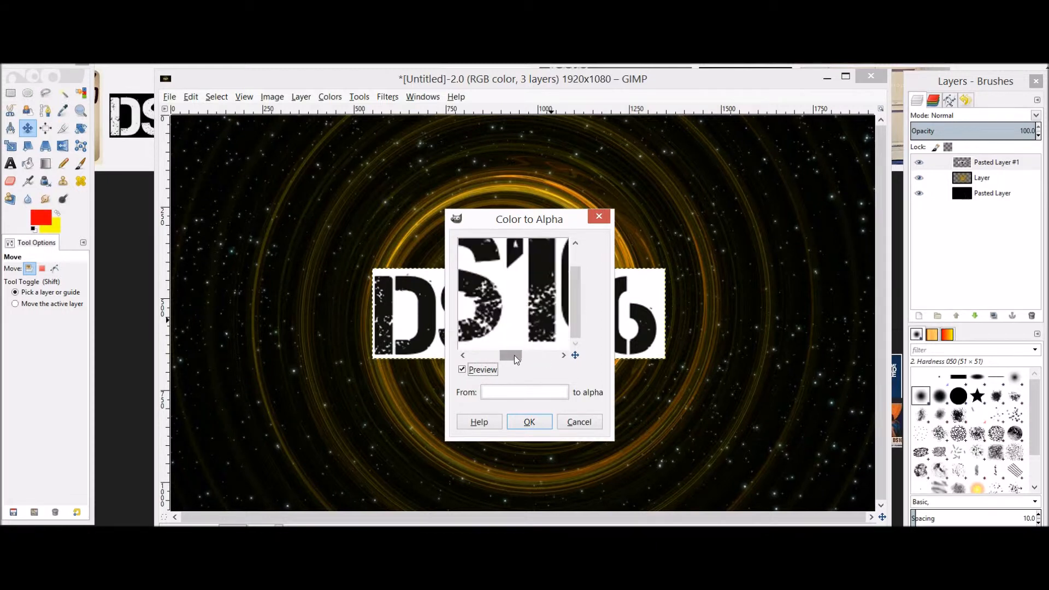
pyautogui.click(529, 422)
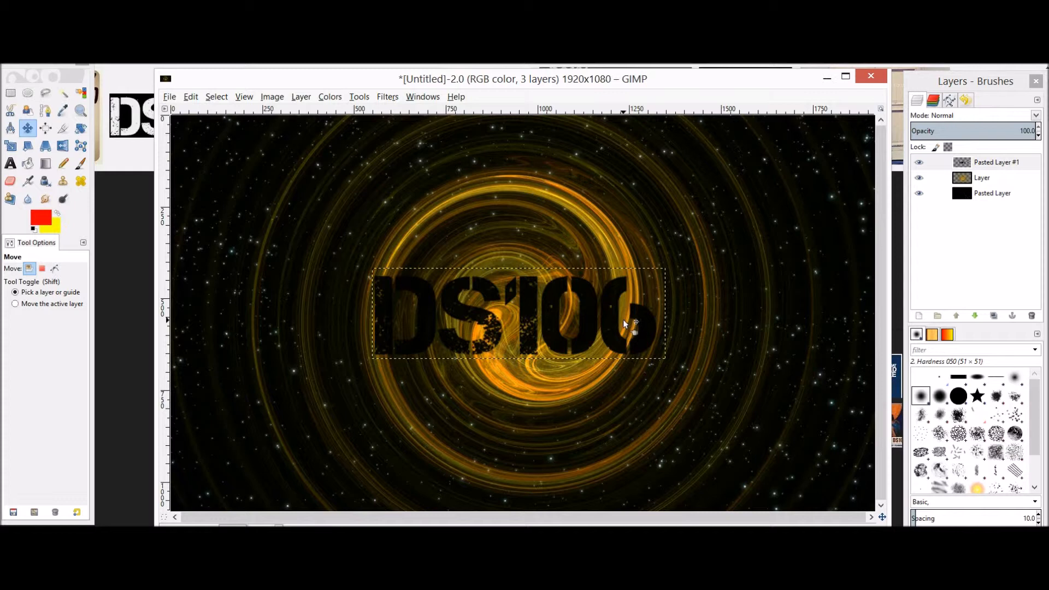
# - Invert the logo's lettering back to white and shift the logo slightly to the left
pyautogui.click(330, 96)
pyautogui.click(349, 236)
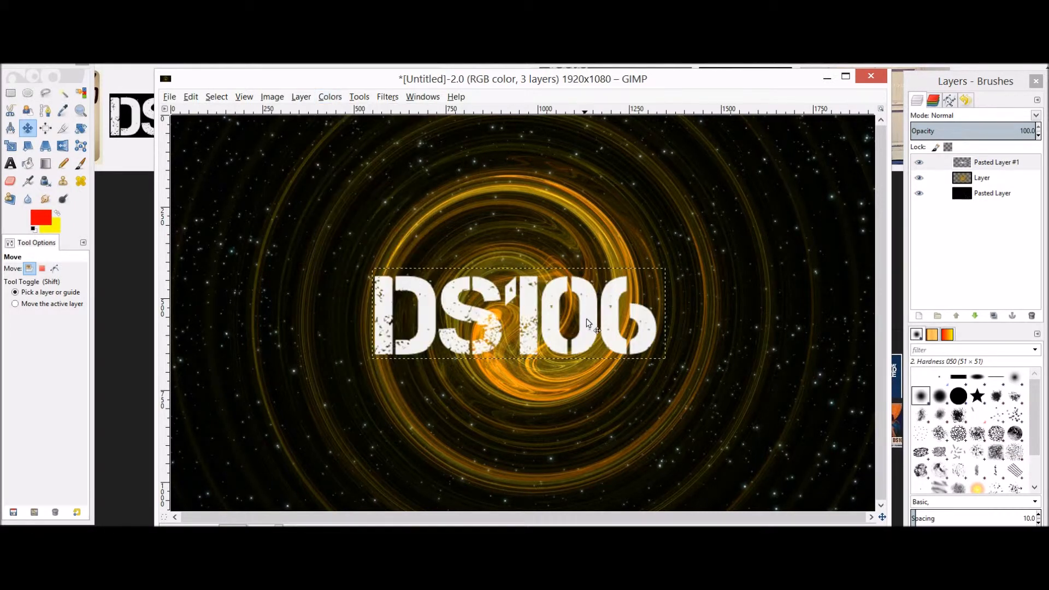
pyautogui.moveTo(585, 317)
pyautogui.mouseDown()
pyautogui.moveTo(594, 323)
pyautogui.moveTo(577, 322)
pyautogui.mouseUp()
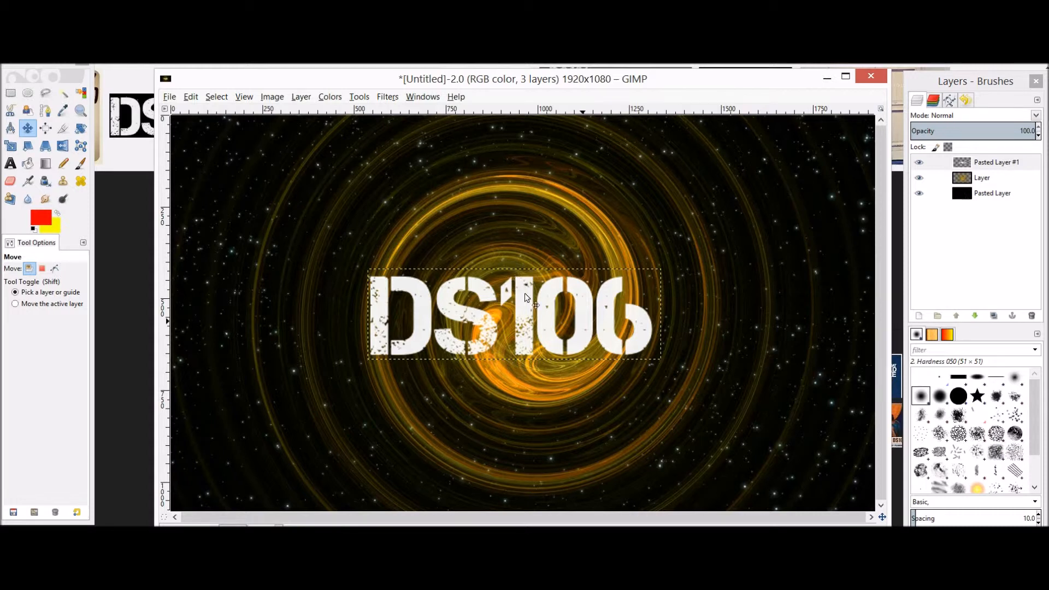
# - Set the DS106 logo layer's opacity to 57 and nudge the logo slightly upward over the swirl
pyautogui.click(1019, 132)
pyautogui.moveTo(1034, 132); pyautogui.dragTo(1010, 130)
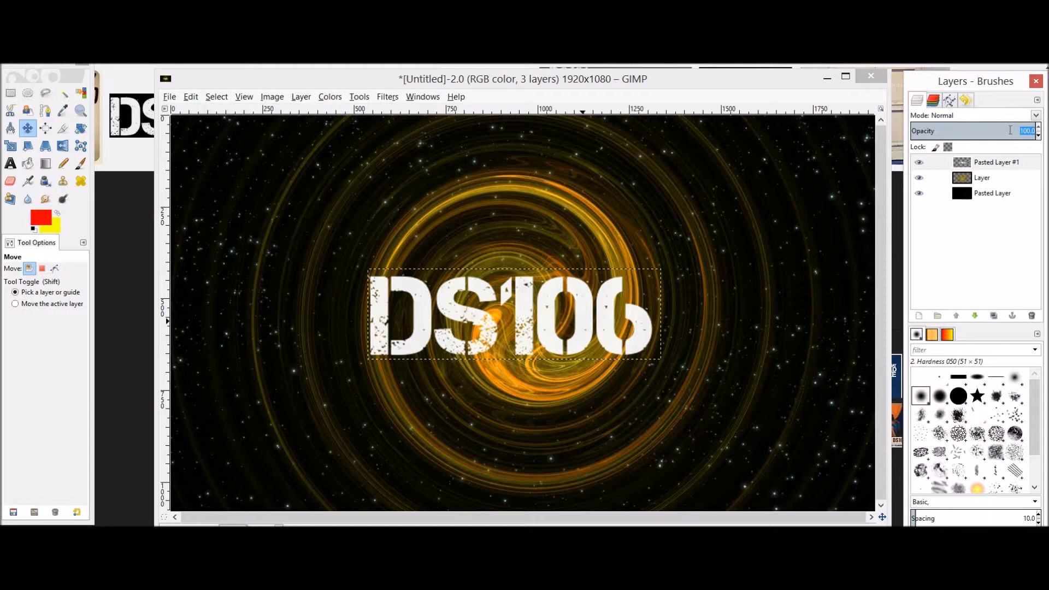
pyautogui.write('57')
pyautogui.press('Return')
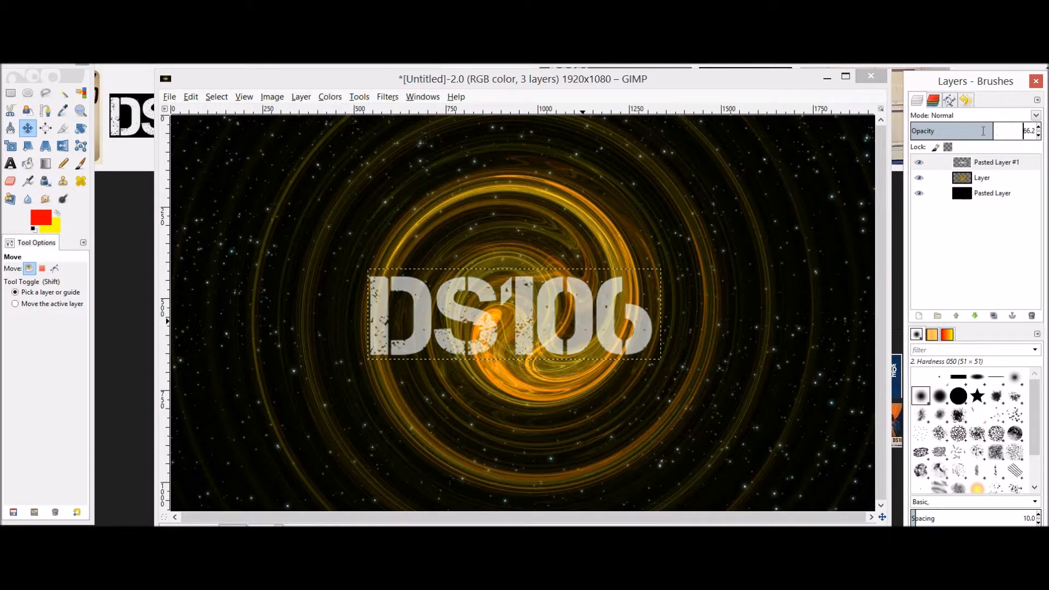
pyautogui.moveTo(610, 308)
pyautogui.mouseDown()
pyautogui.moveTo(614, 316)
pyautogui.moveTo(609, 305)
pyautogui.moveTo(592, 318)
pyautogui.mouseUp()
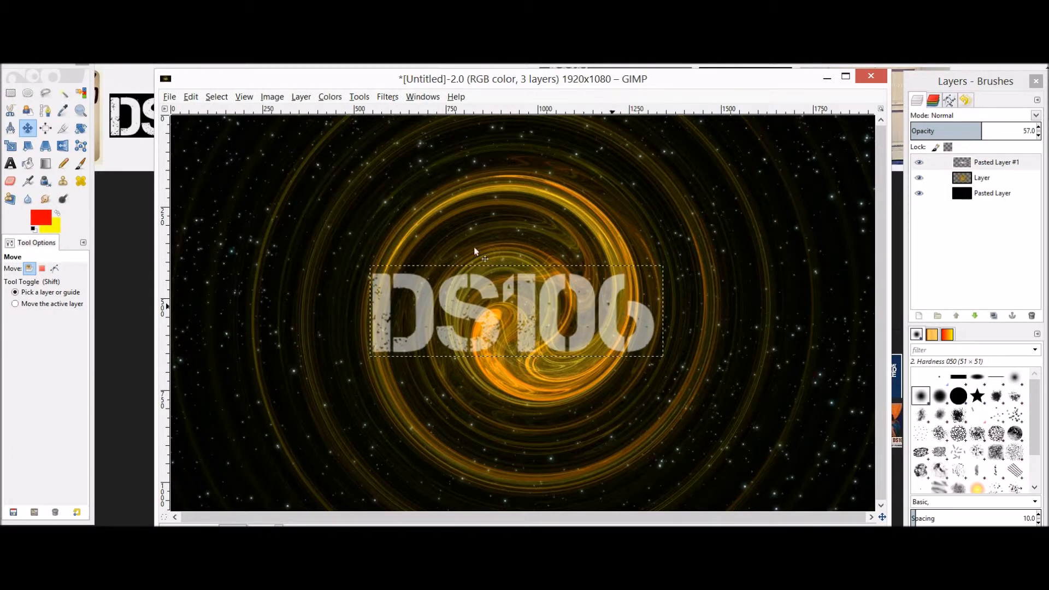
pyautogui.click(329, 97)
pyautogui.click(353, 137)
pyautogui.moveTo(380, 135); pyautogui.dragTo(344, 136)
pyautogui.click(397, 209)
pyautogui.click(397, 205)
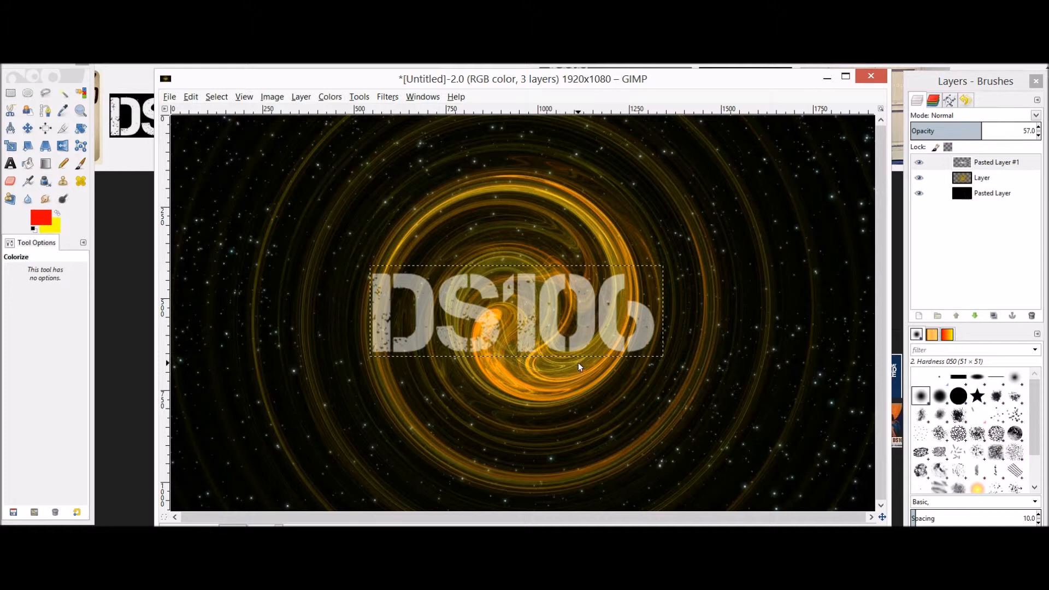
pyautogui.click(589, 234)
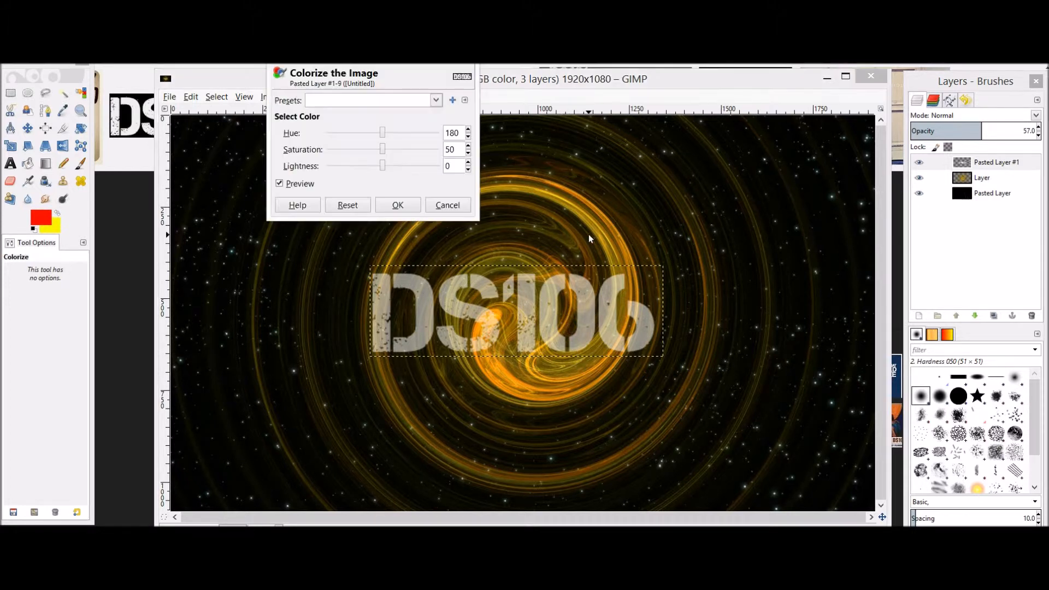
pyautogui.click(448, 204)
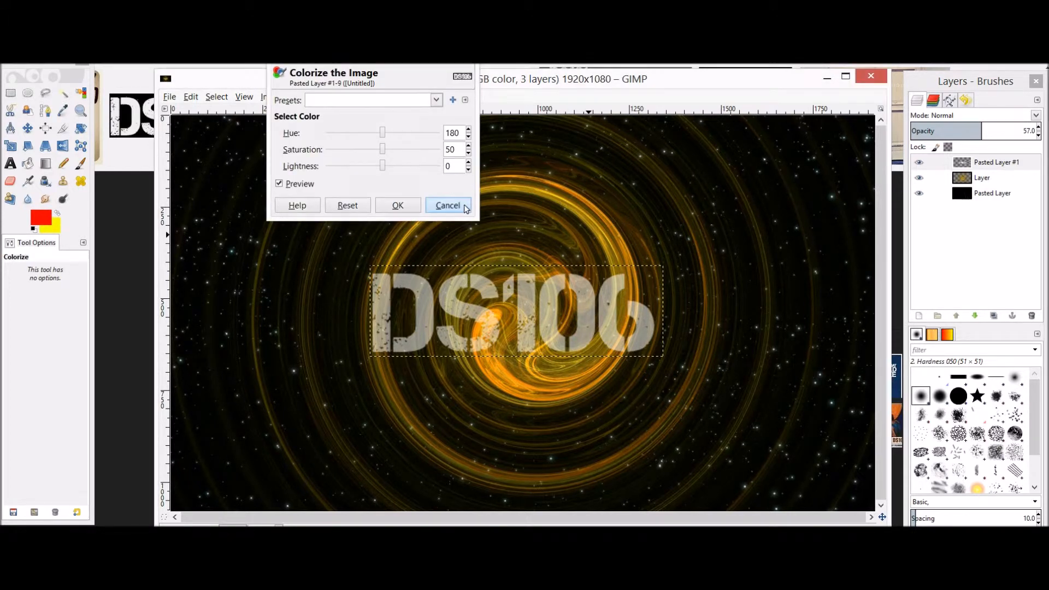
# - Invert the colors of the flame swirl layer to turn the swirl blue
pyautogui.click(11, 92)
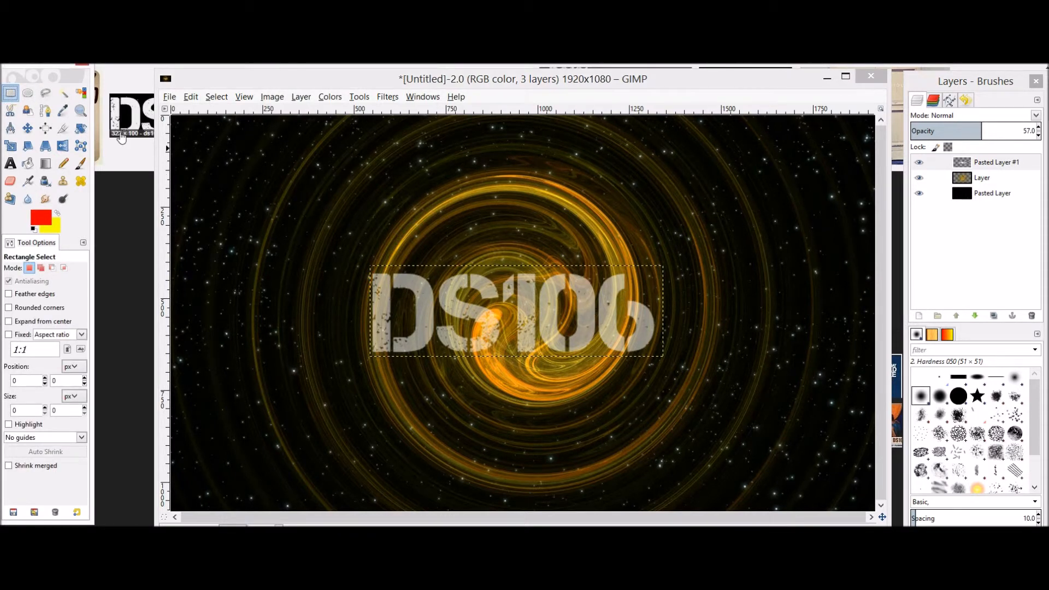
pyautogui.click(983, 163)
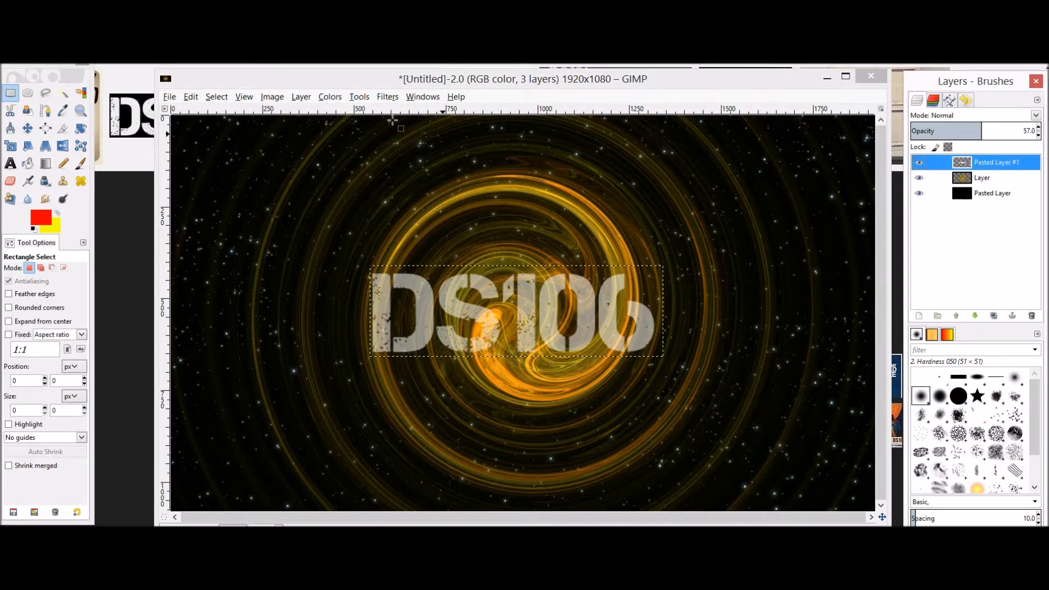
pyautogui.click(937, 180)
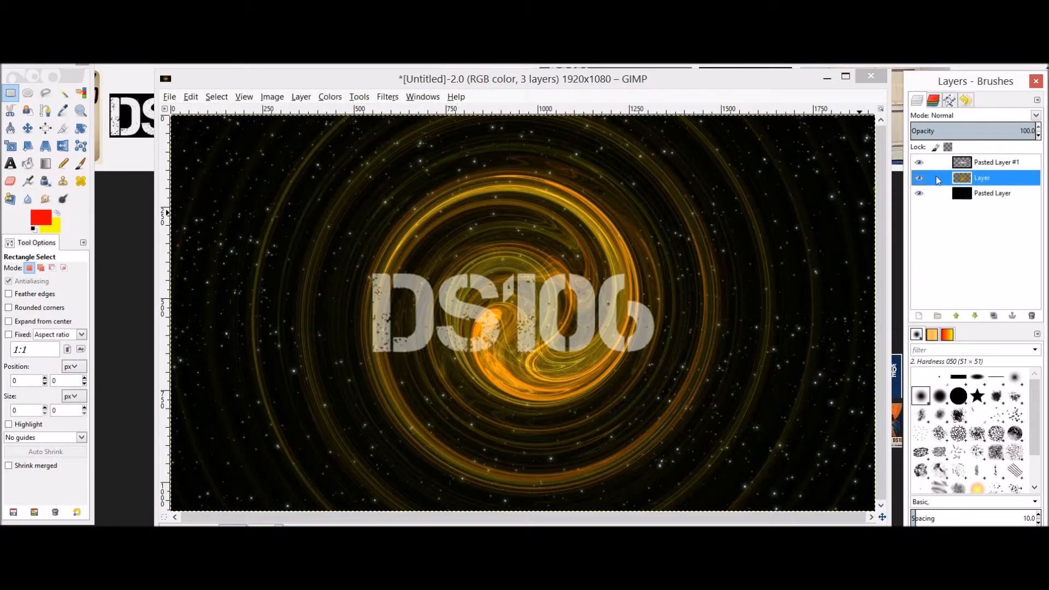
pyautogui.click(330, 97)
pyautogui.click(343, 236)
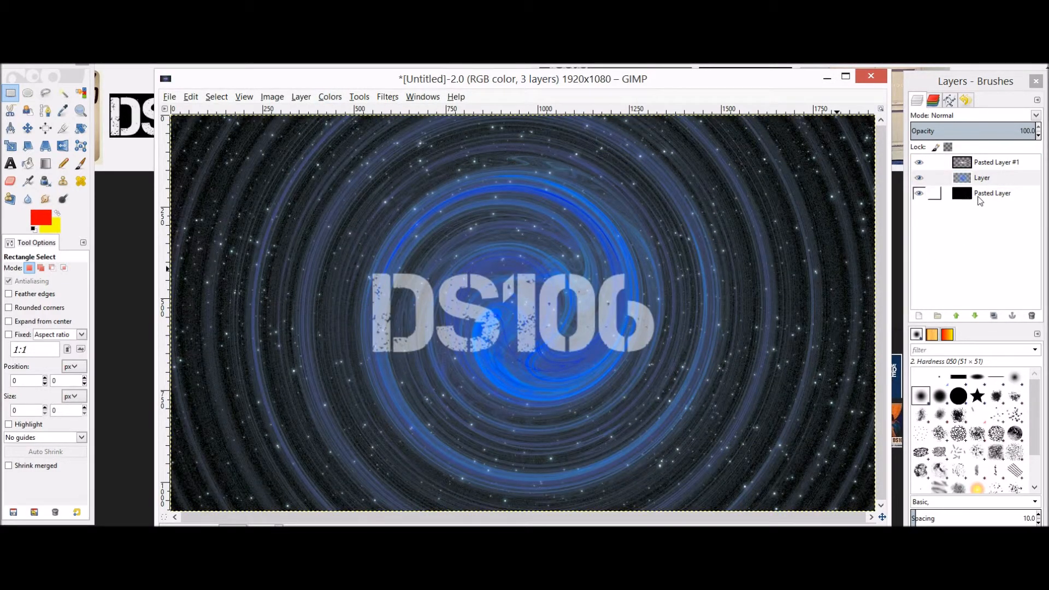
# - Reselect the DS106 logo layer and move it slightly to the right to centre it on the blue swirl
pyautogui.click(28, 128)
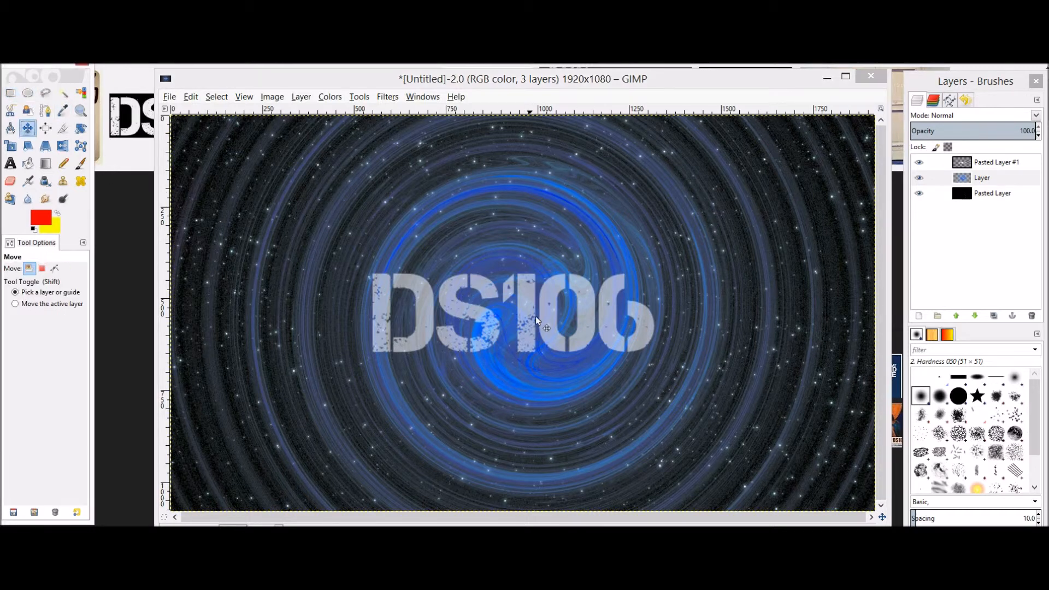
pyautogui.click(536, 313)
pyautogui.click(983, 162)
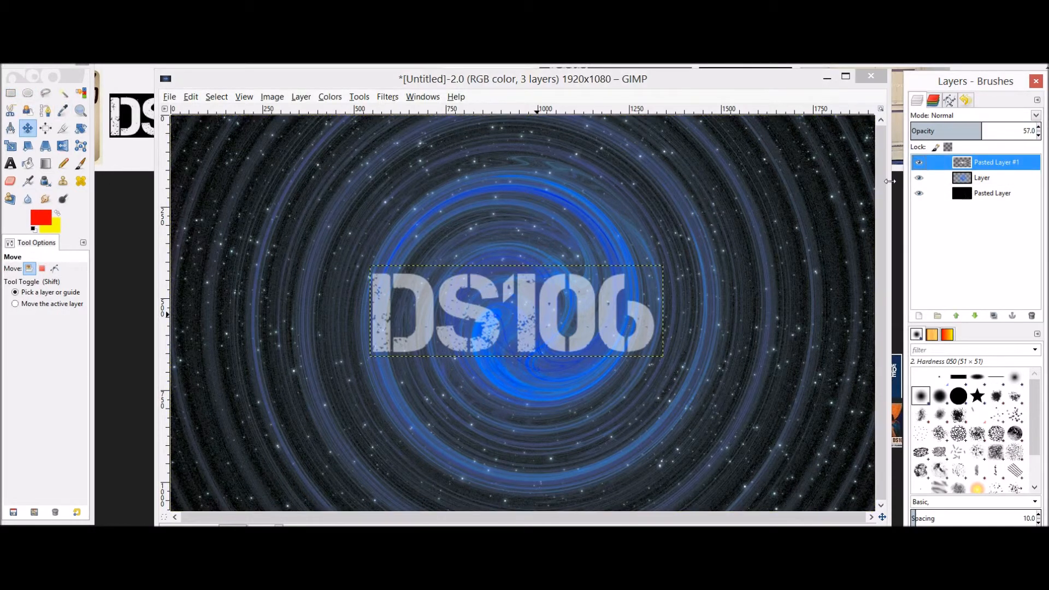
pyautogui.moveTo(553, 305); pyautogui.dragTo(560, 304)
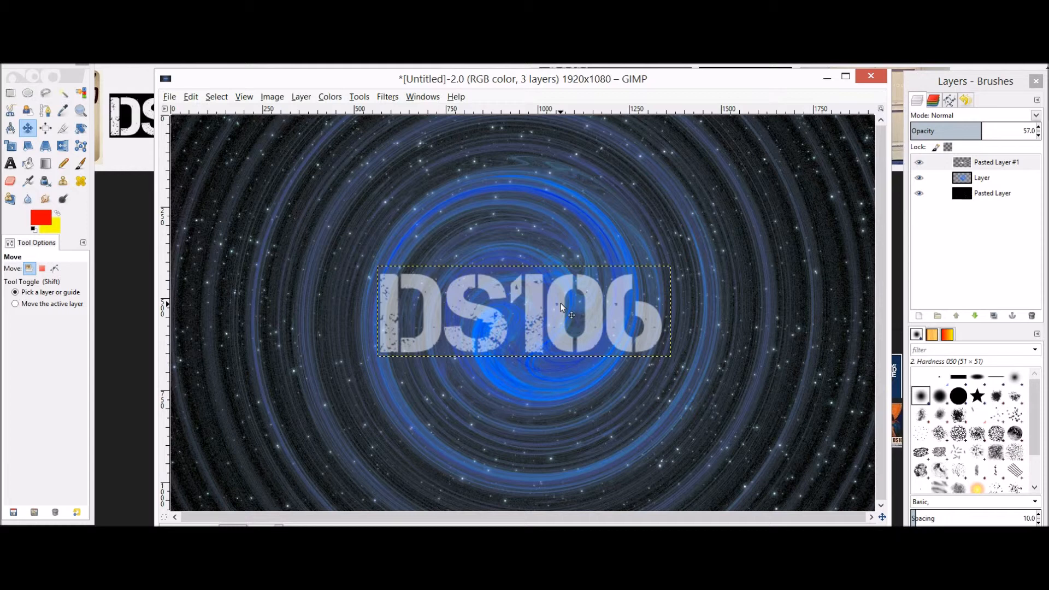
pyautogui.moveTo(561, 307); pyautogui.dragTo(557, 306)
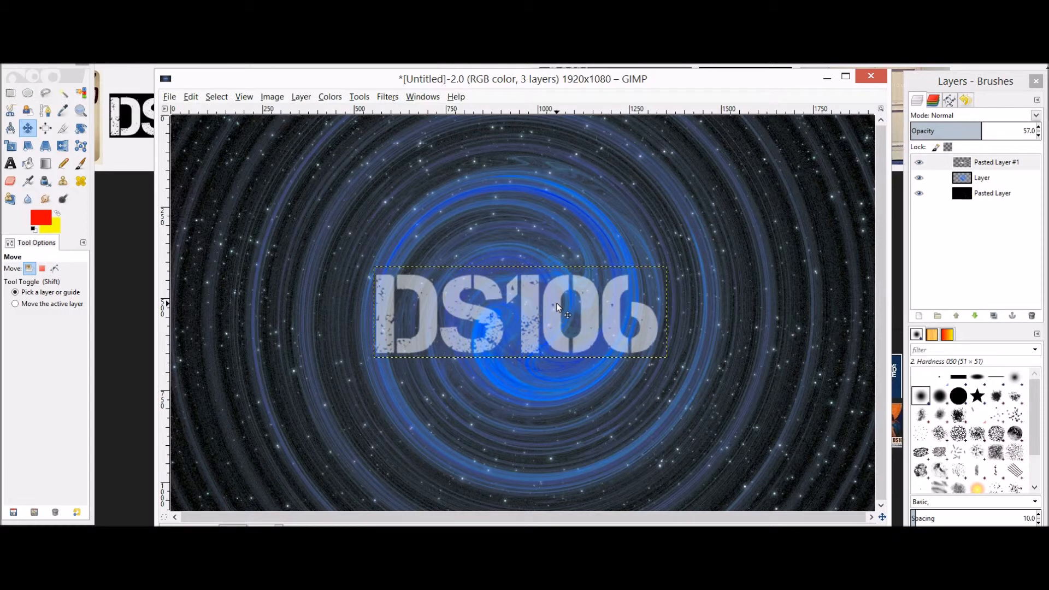